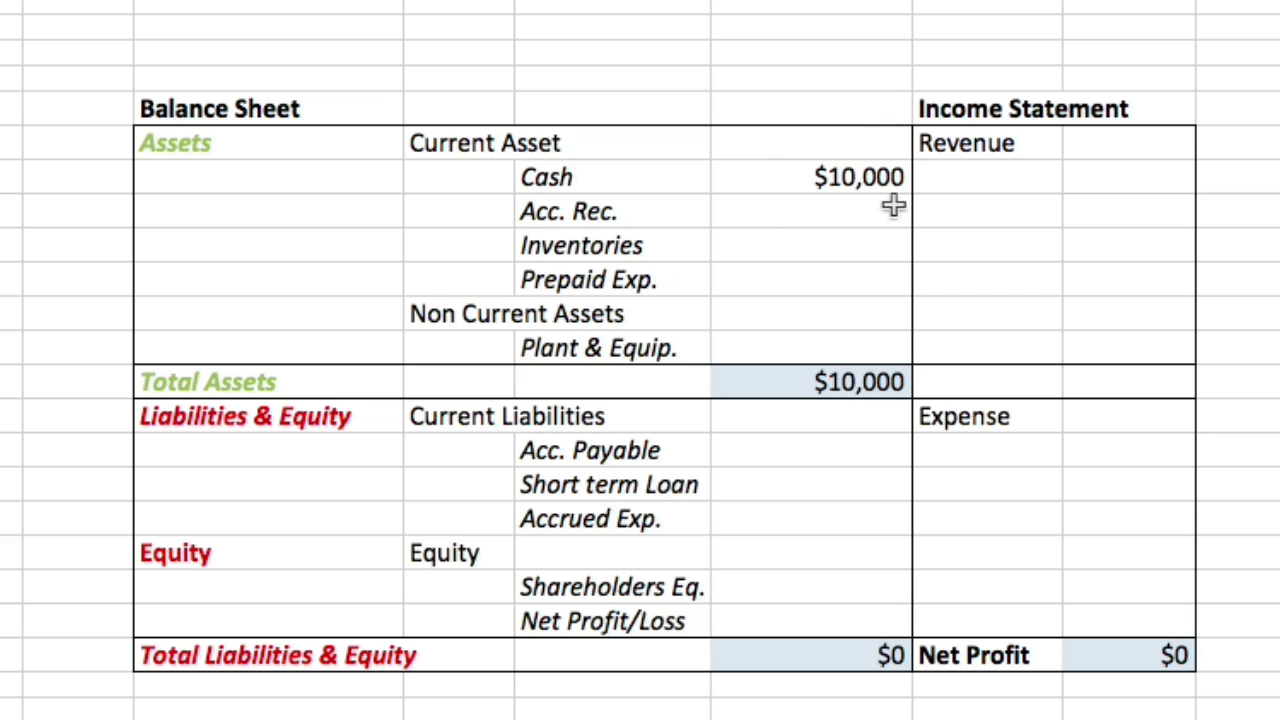
Enter 10000 as Shareholders Eq., then compare Total Assets with Total Liabilities & Equity.
left_click(766, 592)
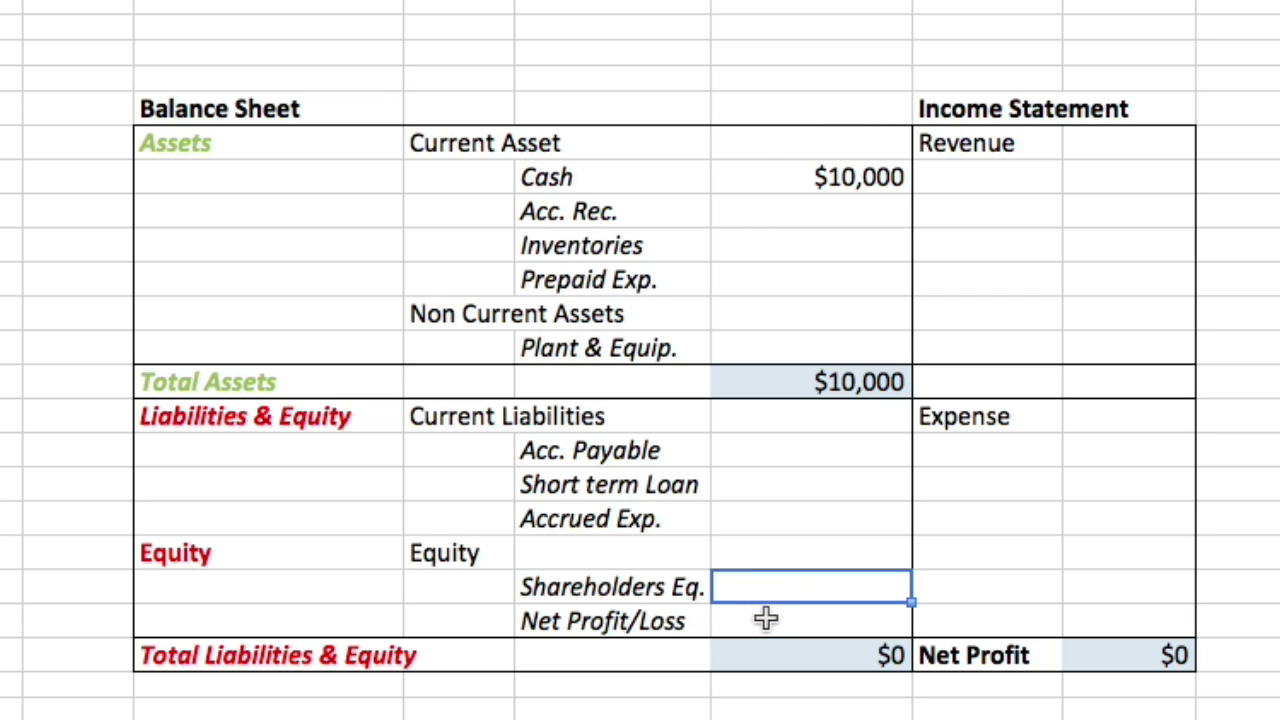
type("10")
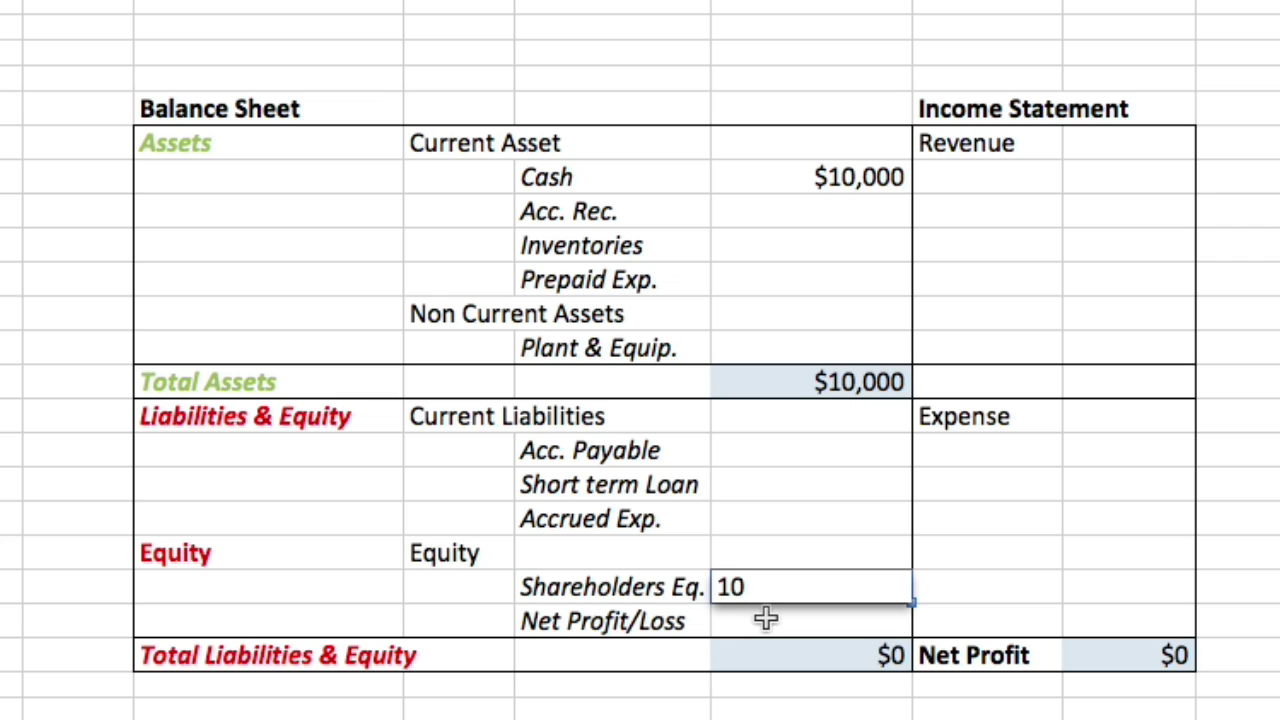
type("000")
key("Return")
left_click(818, 374)
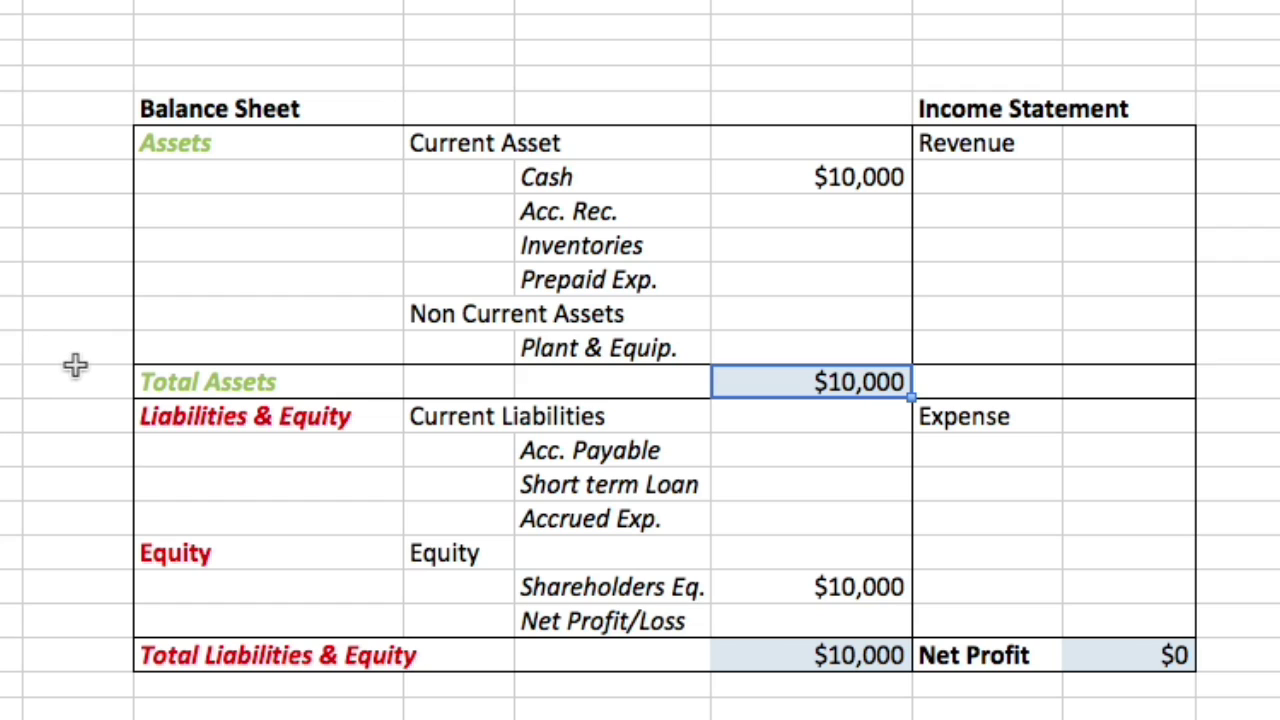
left_click(114, 378)
left_click(145, 385)
left_click(189, 668)
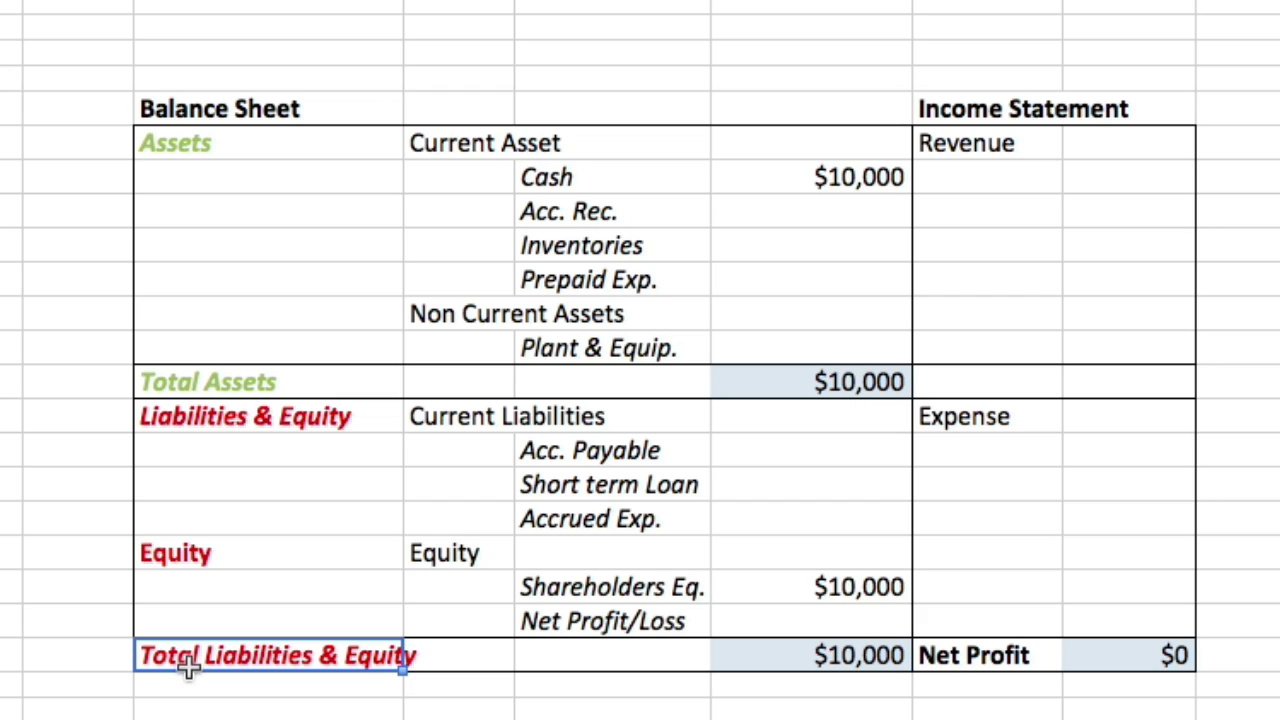
Change the Cash amount to $10,100.
left_click(830, 184)
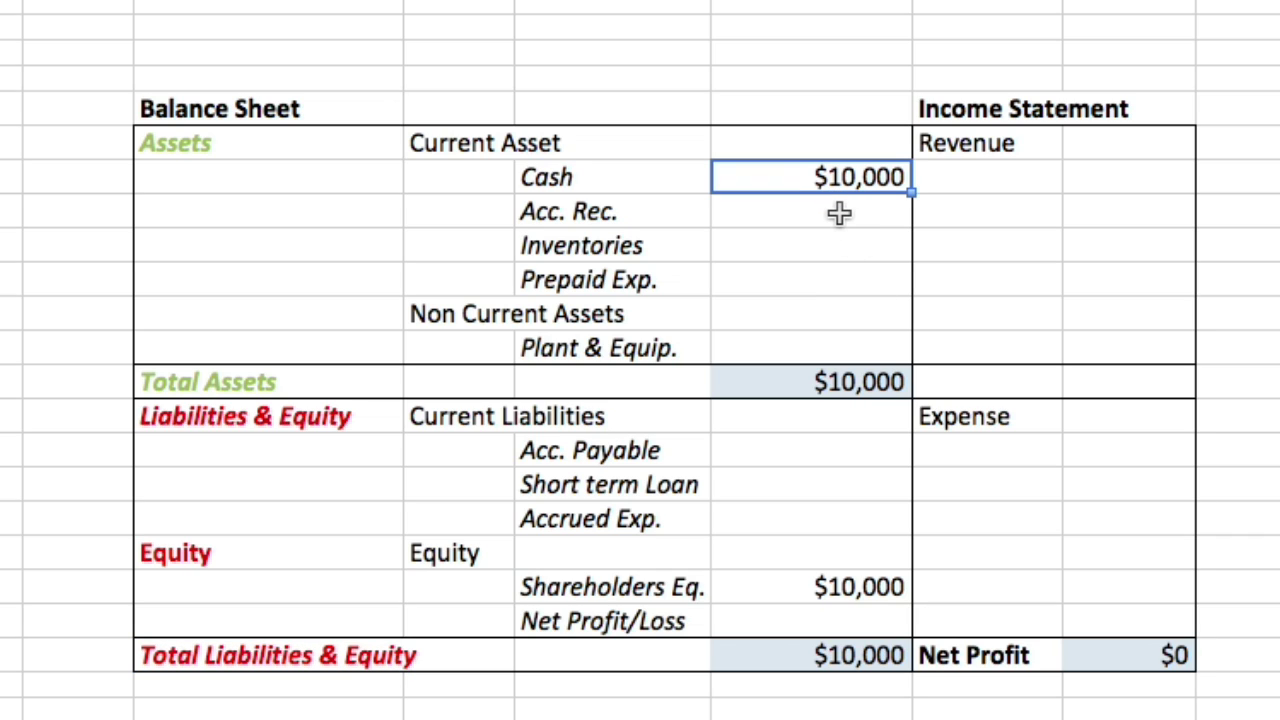
type("10,")
type("100")
key("Return")
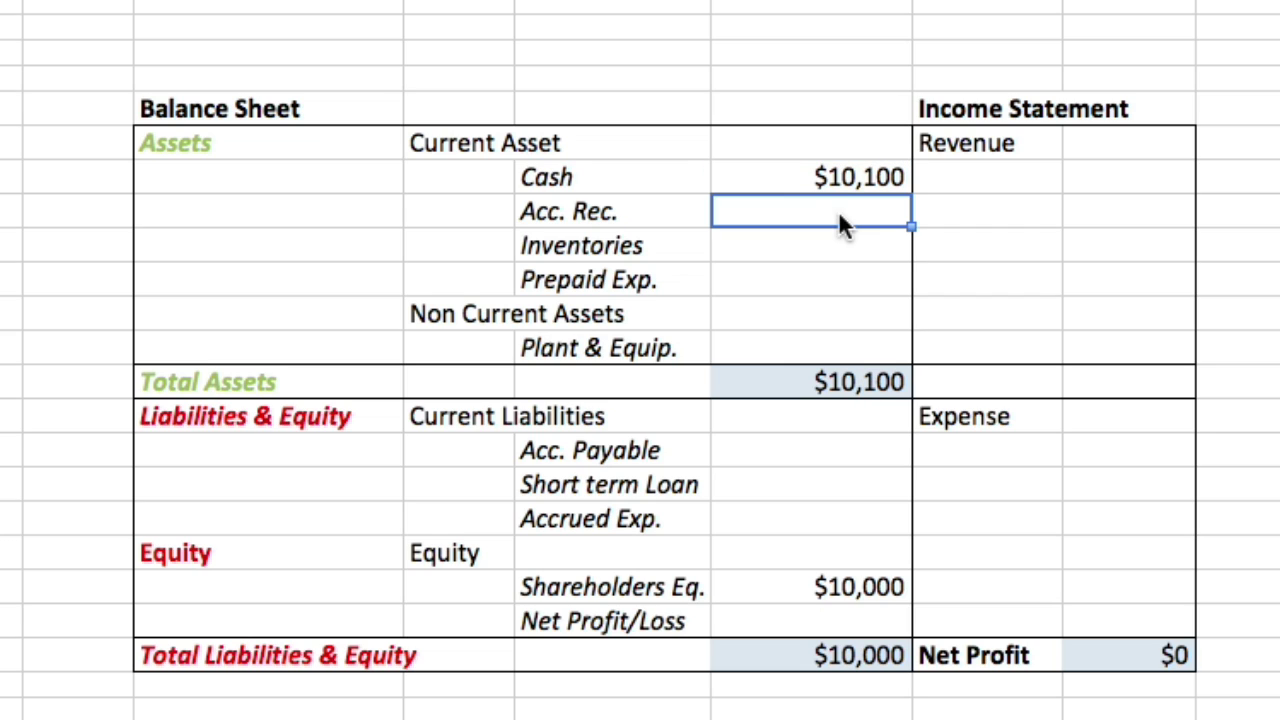
left_click(838, 177)
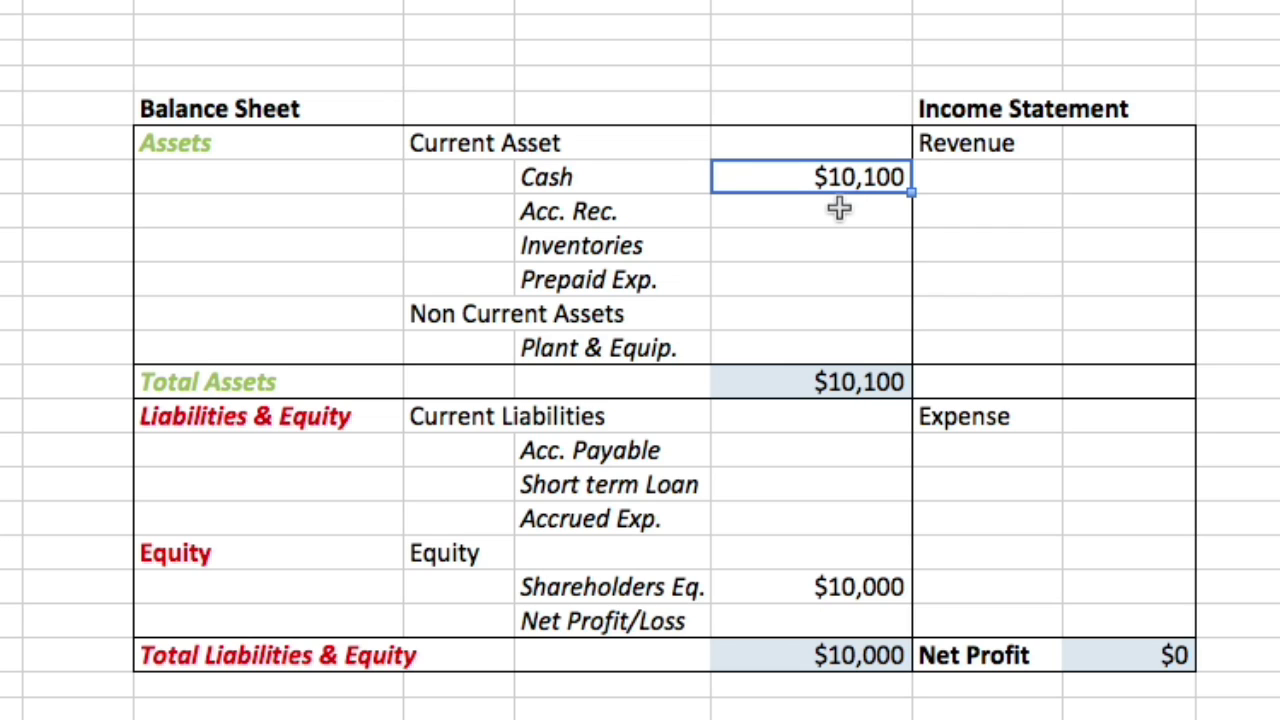
left_click(837, 209)
left_click(855, 177)
Enter $100 as Revenue in the Income Statement.
left_click(1090, 182)
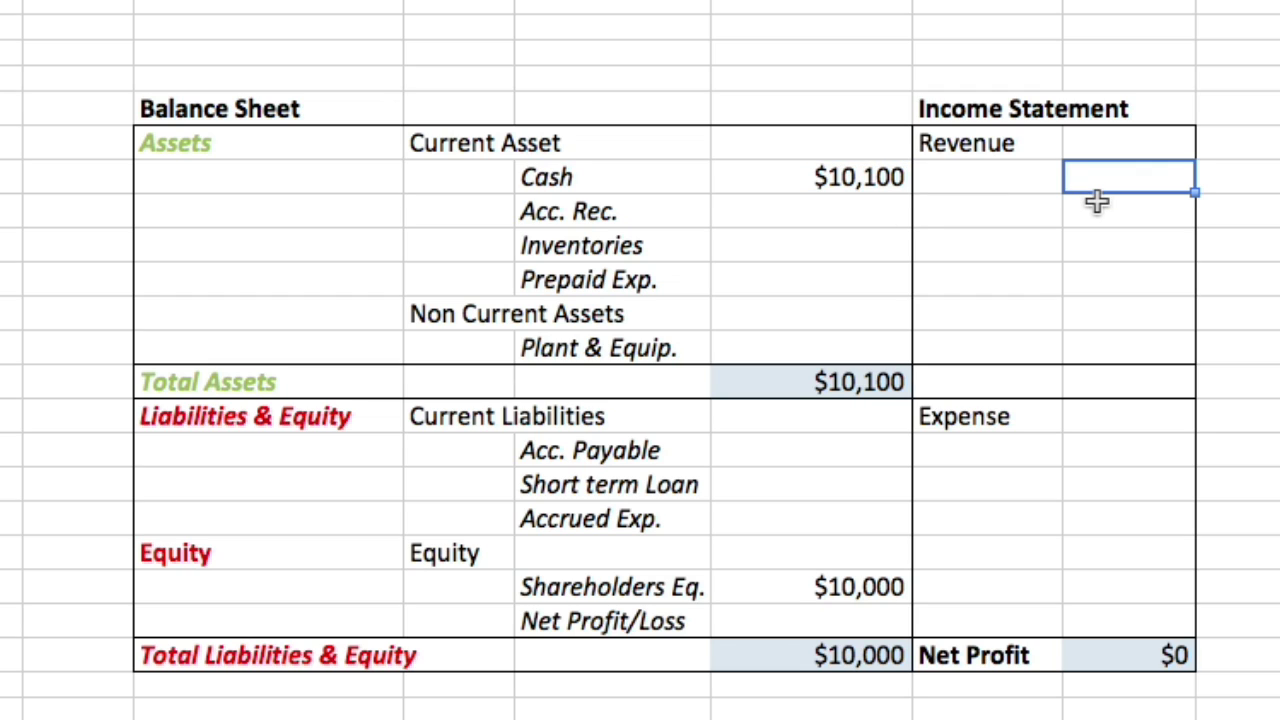
type("100")
left_click(1096, 212)
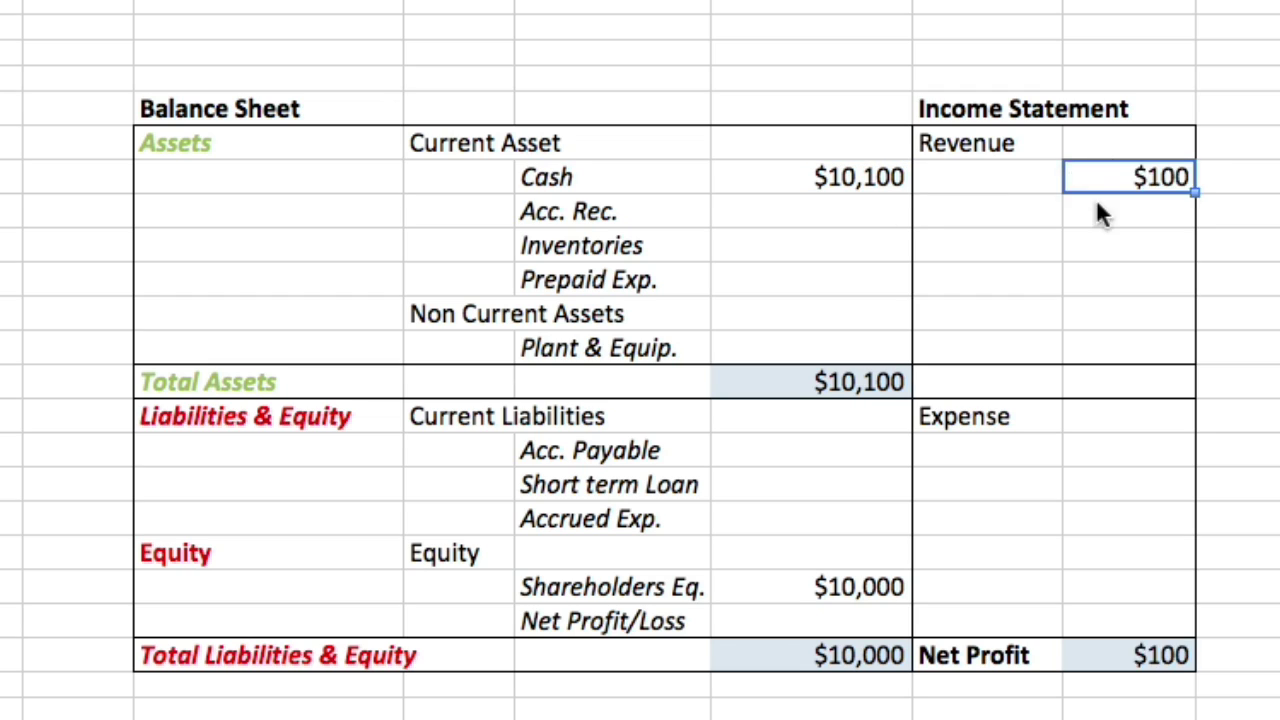
left_click(1143, 177)
Enter $1,000 in Inventories and reduce Cash to $9,100.
left_click(813, 256)
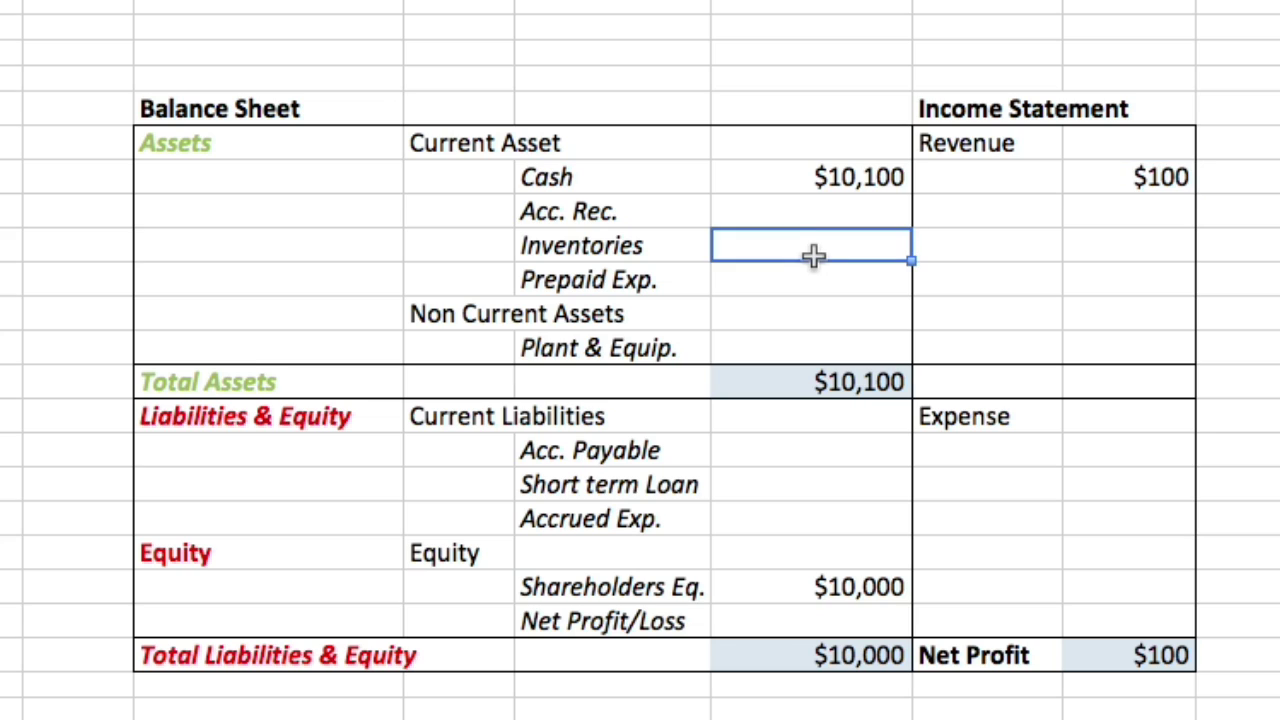
type("1,0")
type("000")
left_click(813, 212)
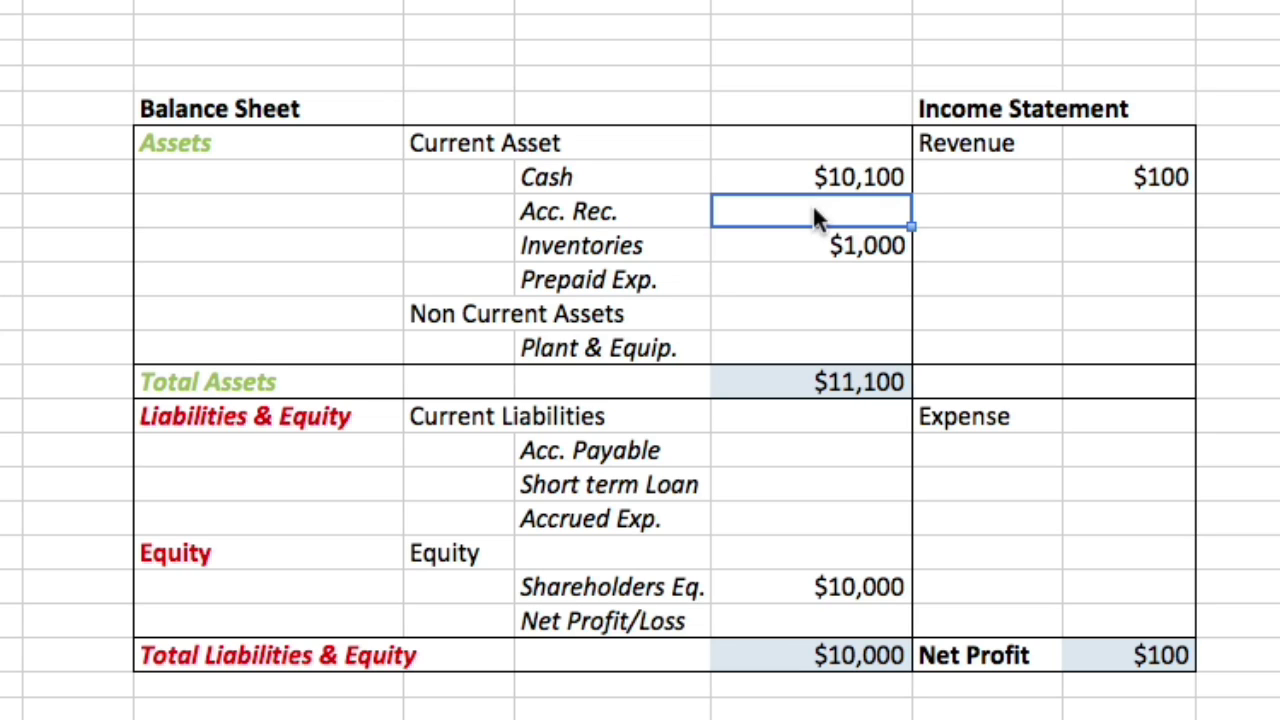
left_click(835, 183)
type("9100")
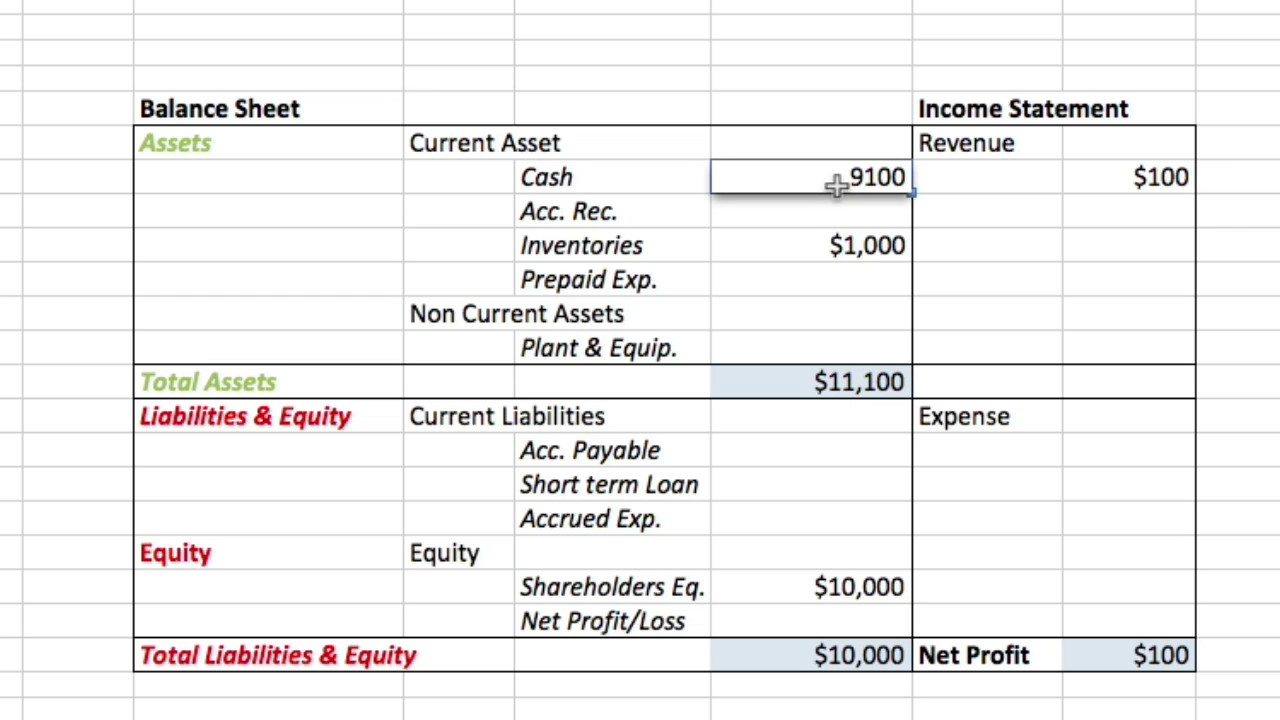
key("Return")
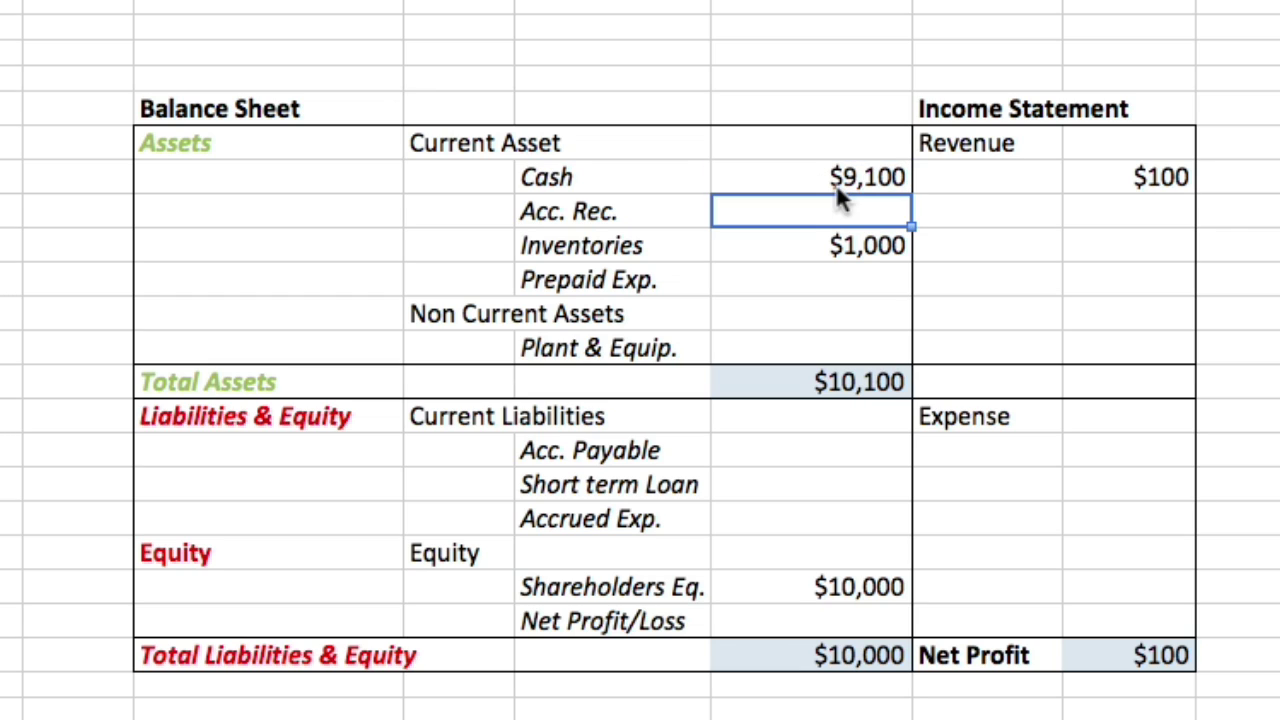
left_click(837, 244)
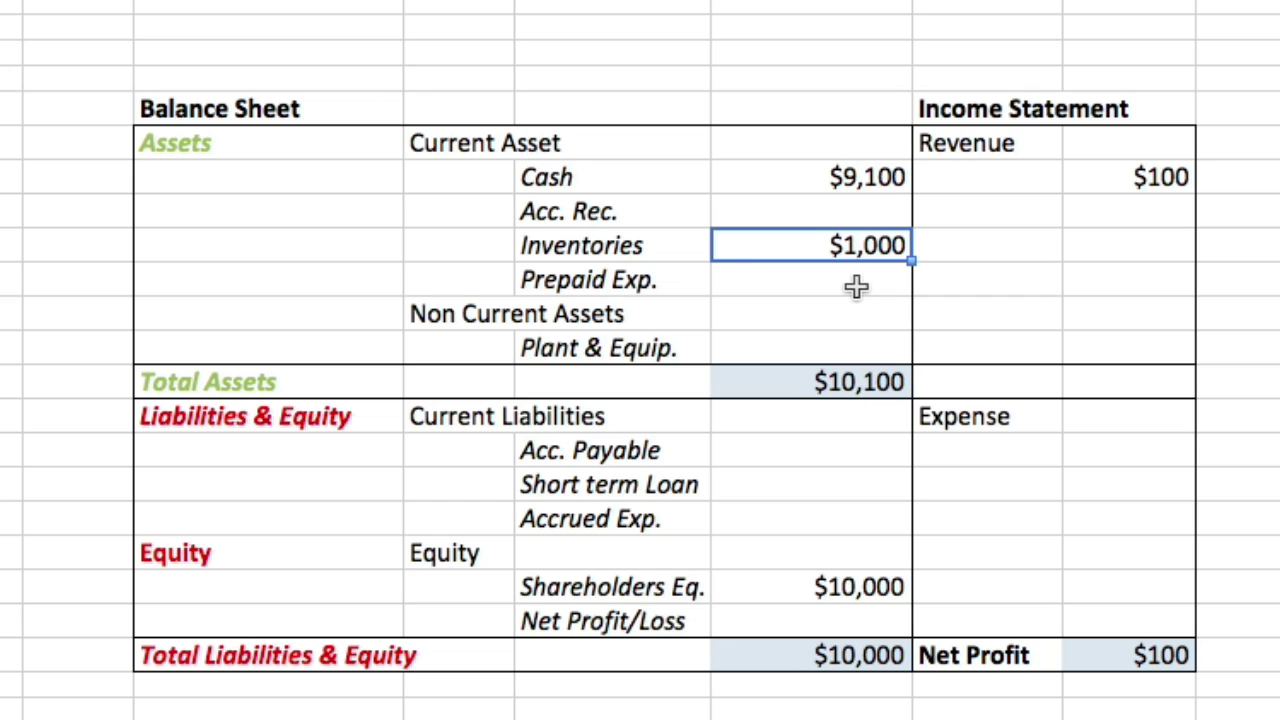
Reduce Inventories to $500.
type("500")
key("Return")
left_click(862, 245)
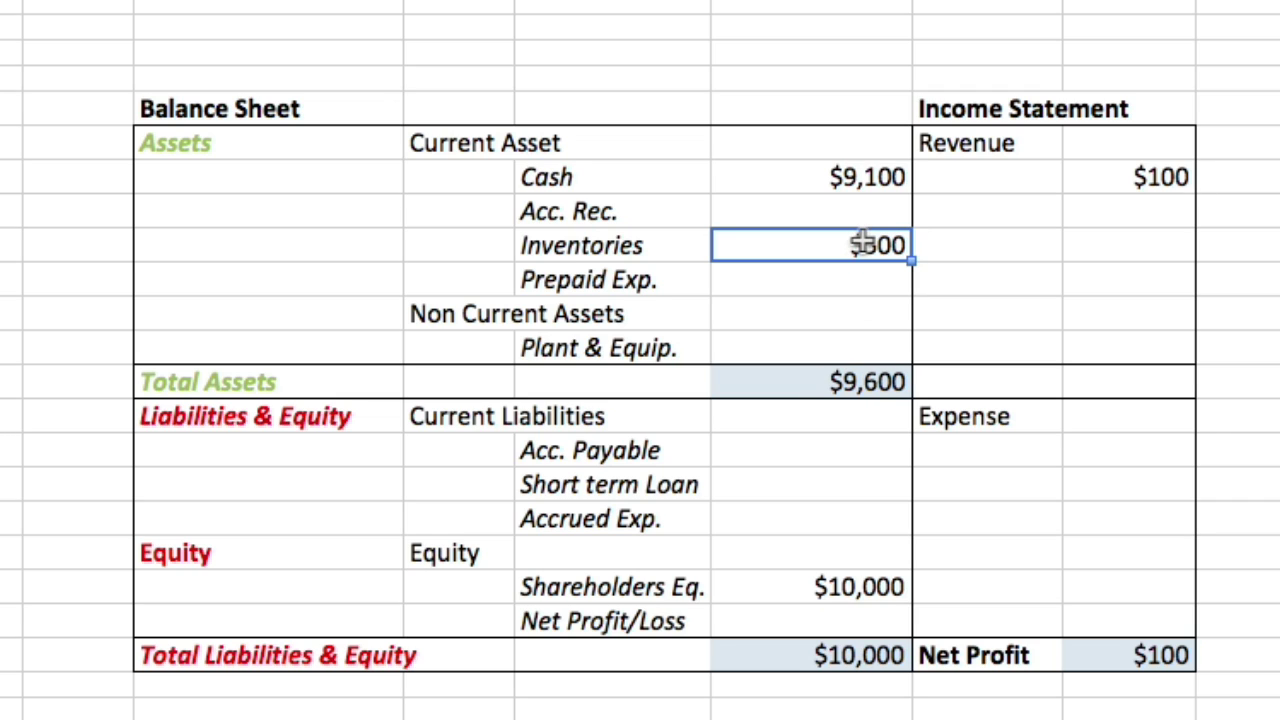
Add a $500 expense labelled CoGS in the Income Statement.
left_click(1100, 446)
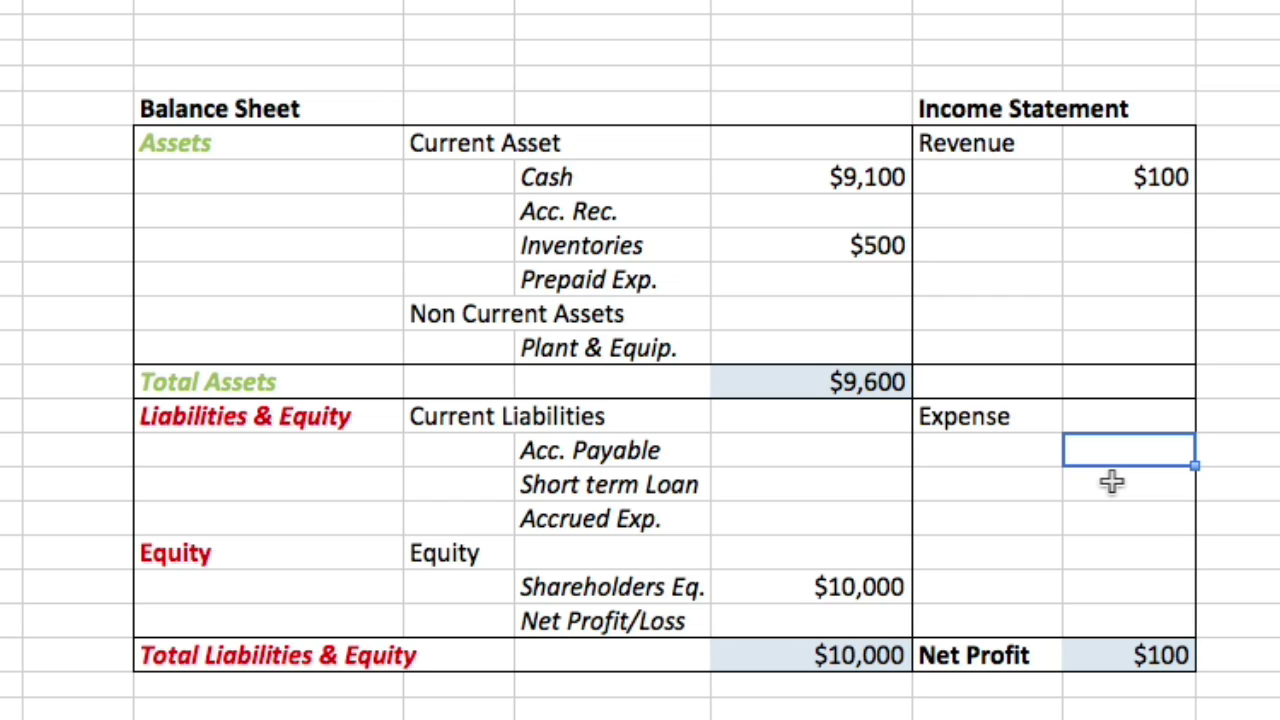
type("500")
left_click(975, 452)
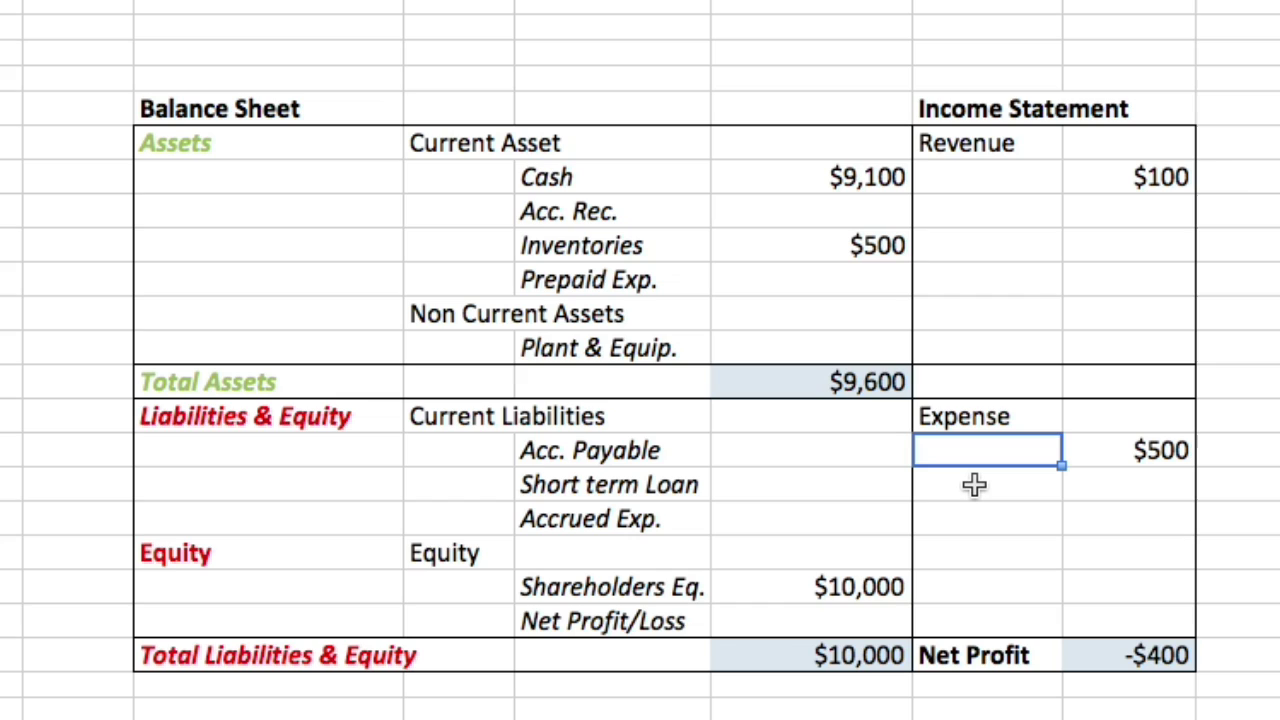
type("C")
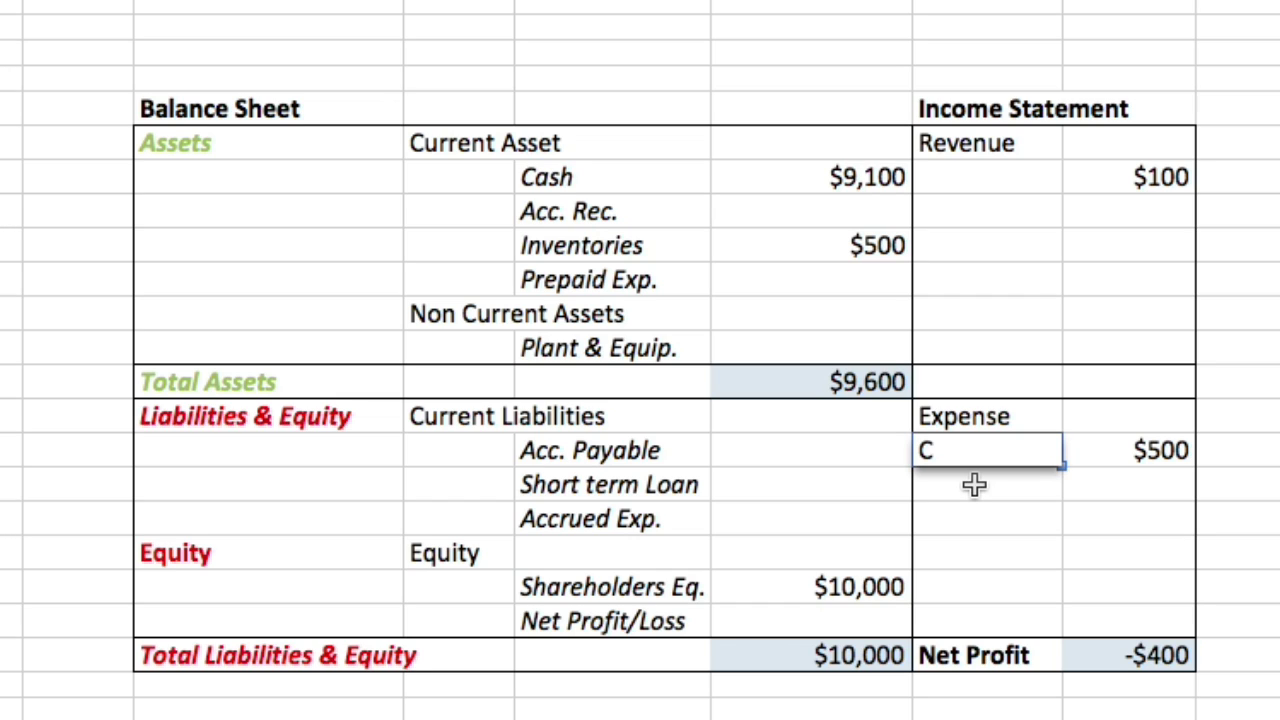
type("oGS")
left_click(1126, 480)
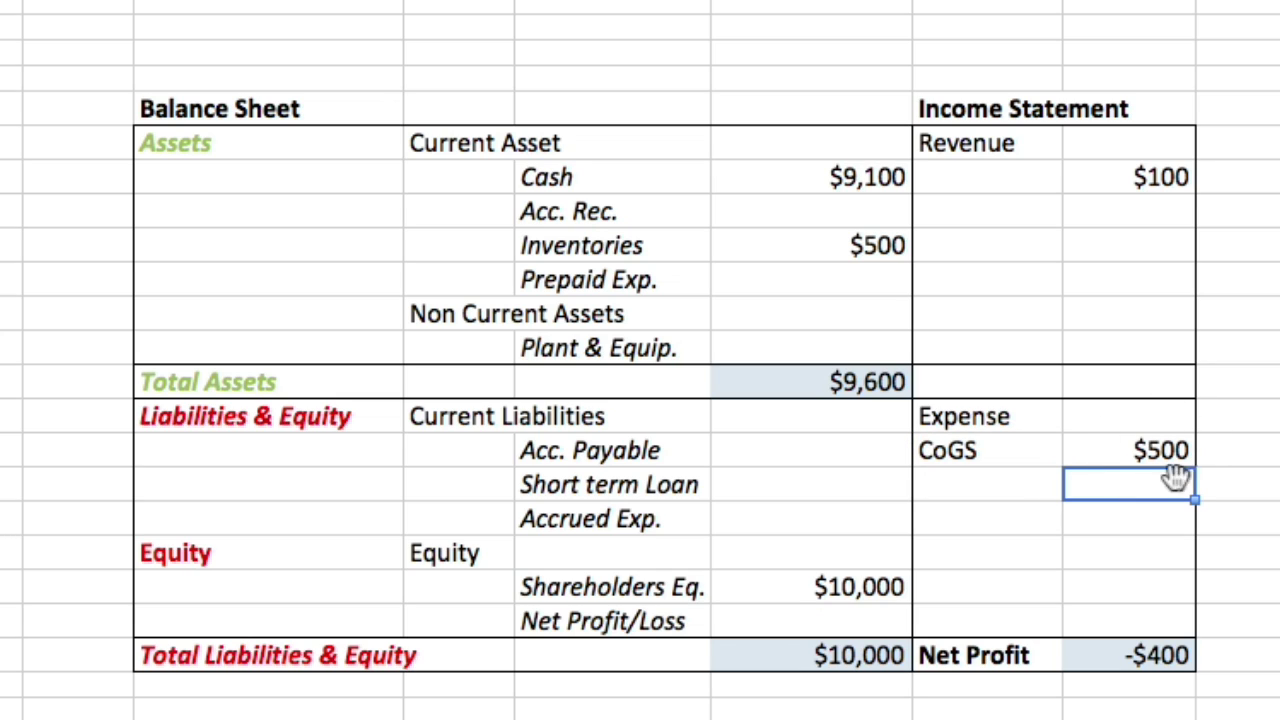
left_click(1104, 440)
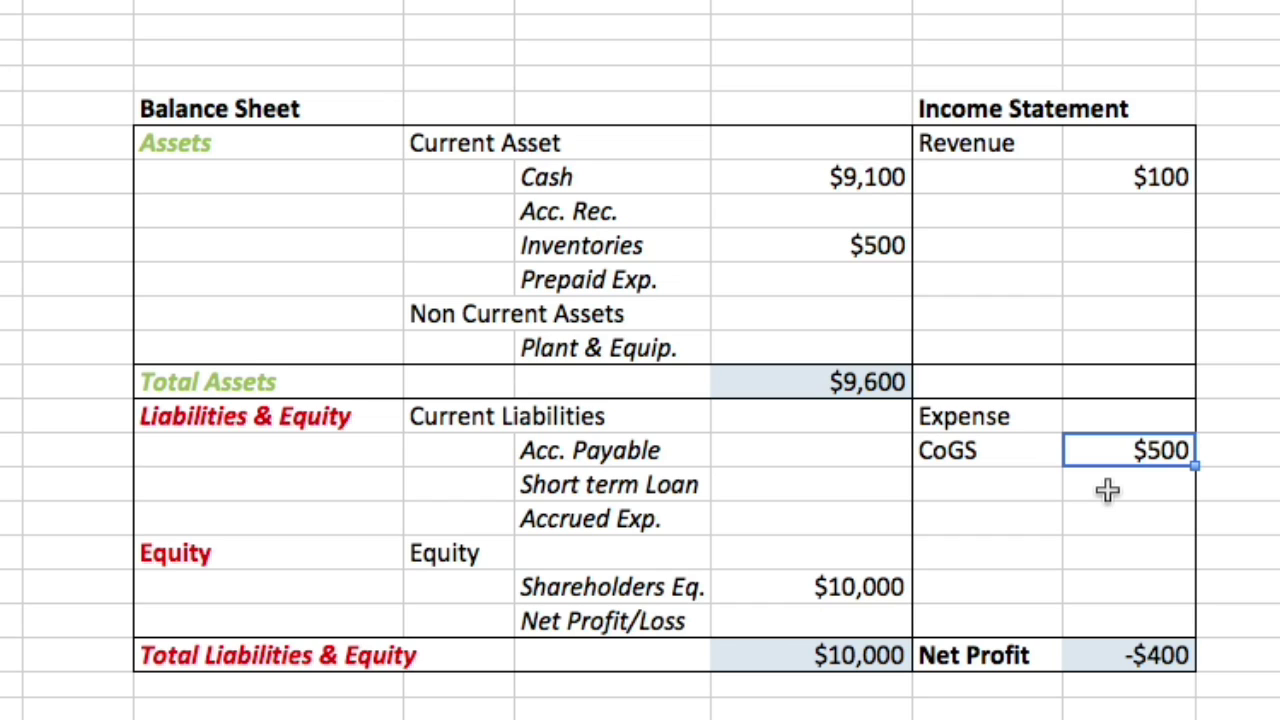
left_click(800, 284)
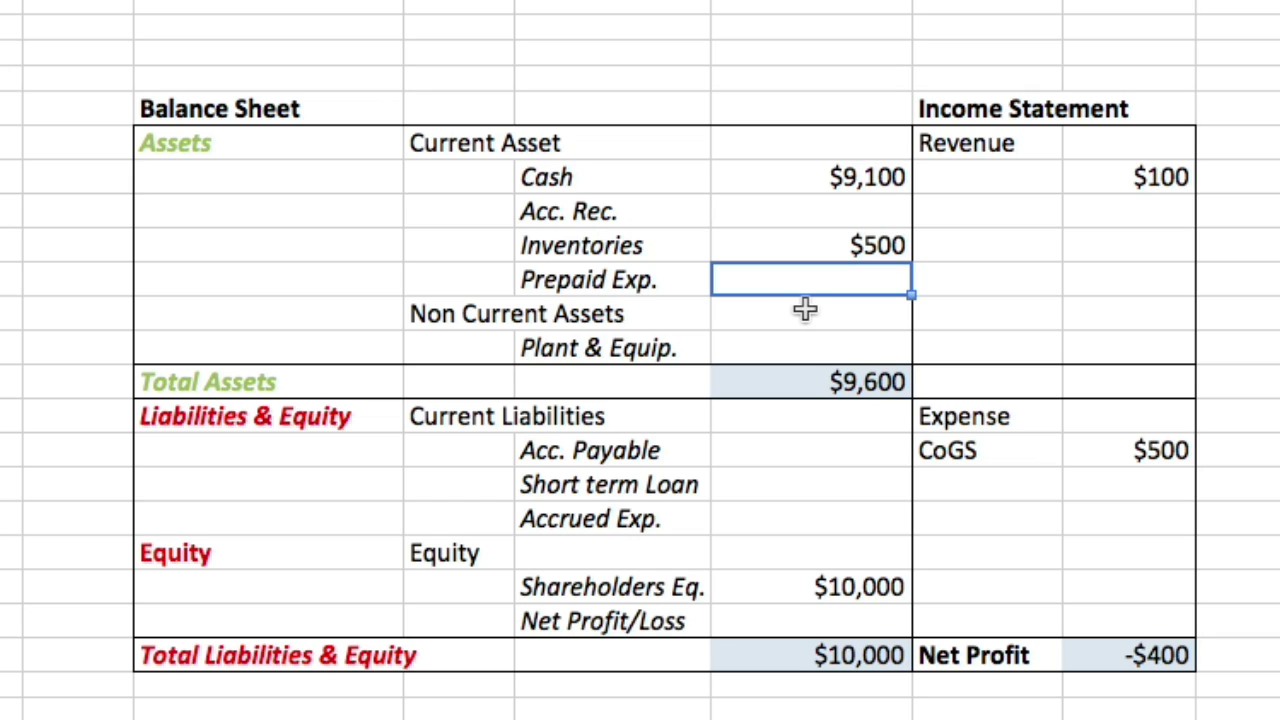
Enter $2,000 in Prepaid Exp., cut Cash to $7,100, then correct Prepaid Exp. to $1,000.
type("2000")
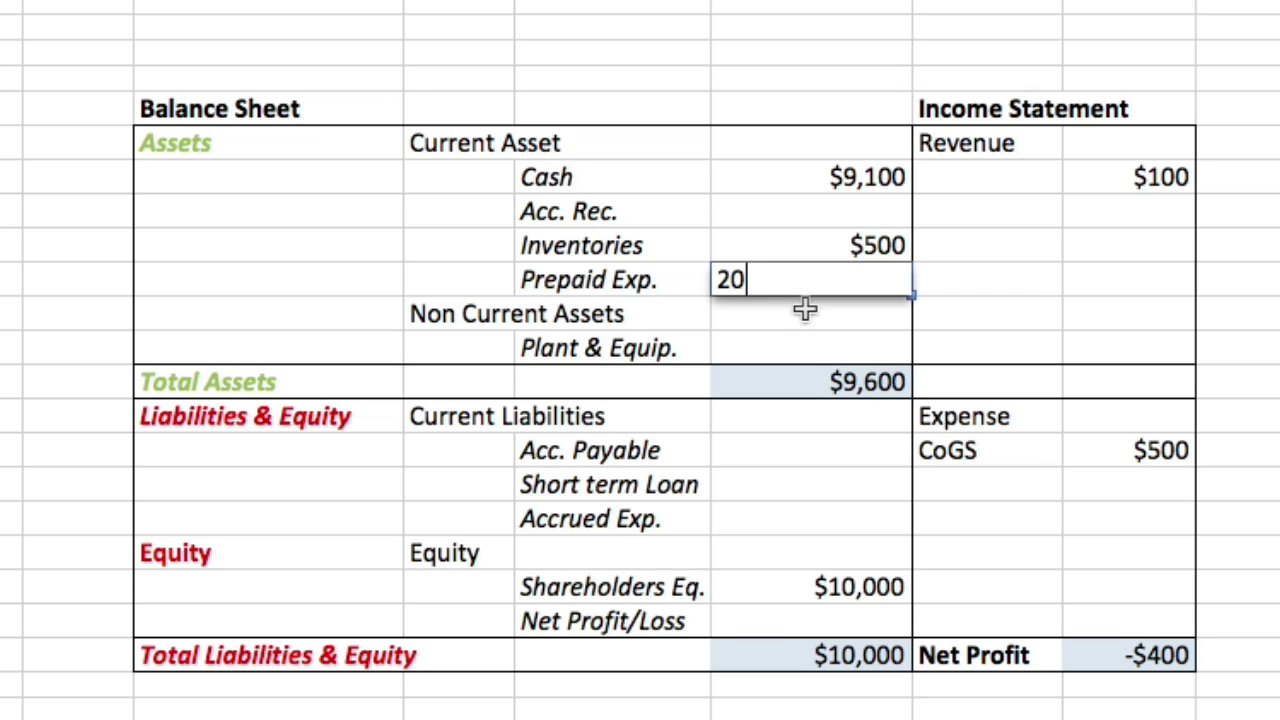
key("Return")
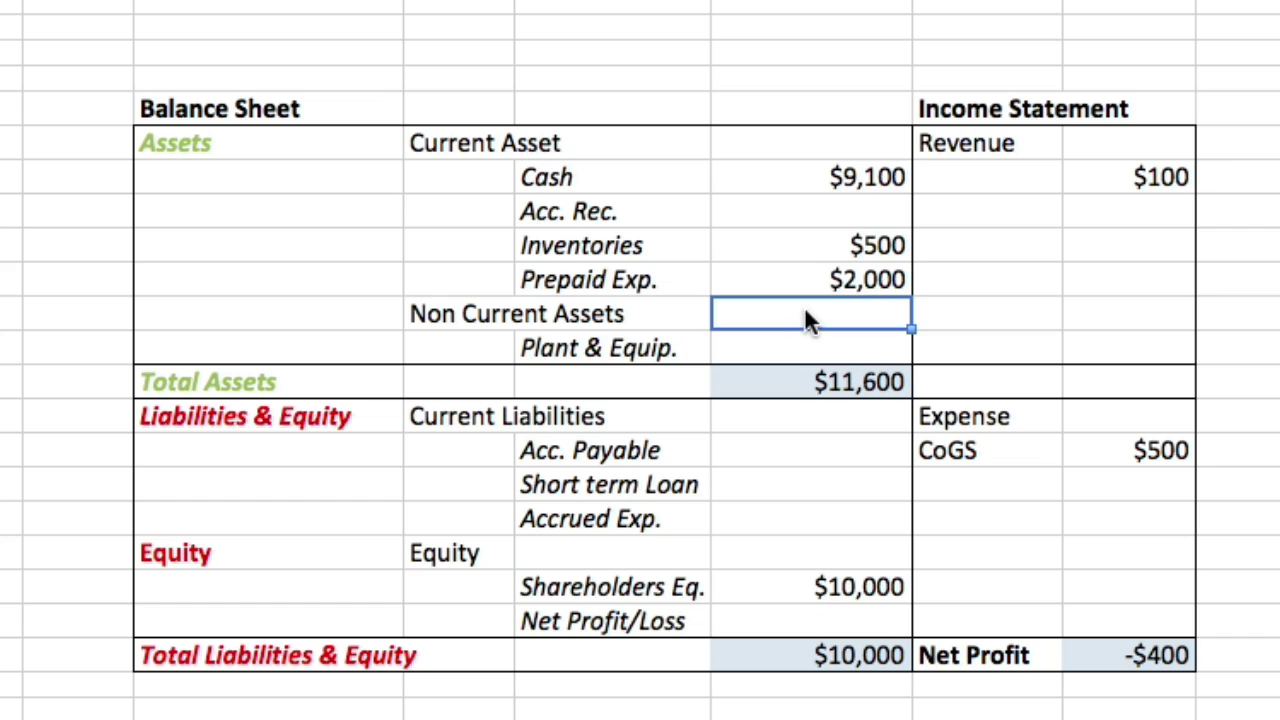
left_click(832, 177)
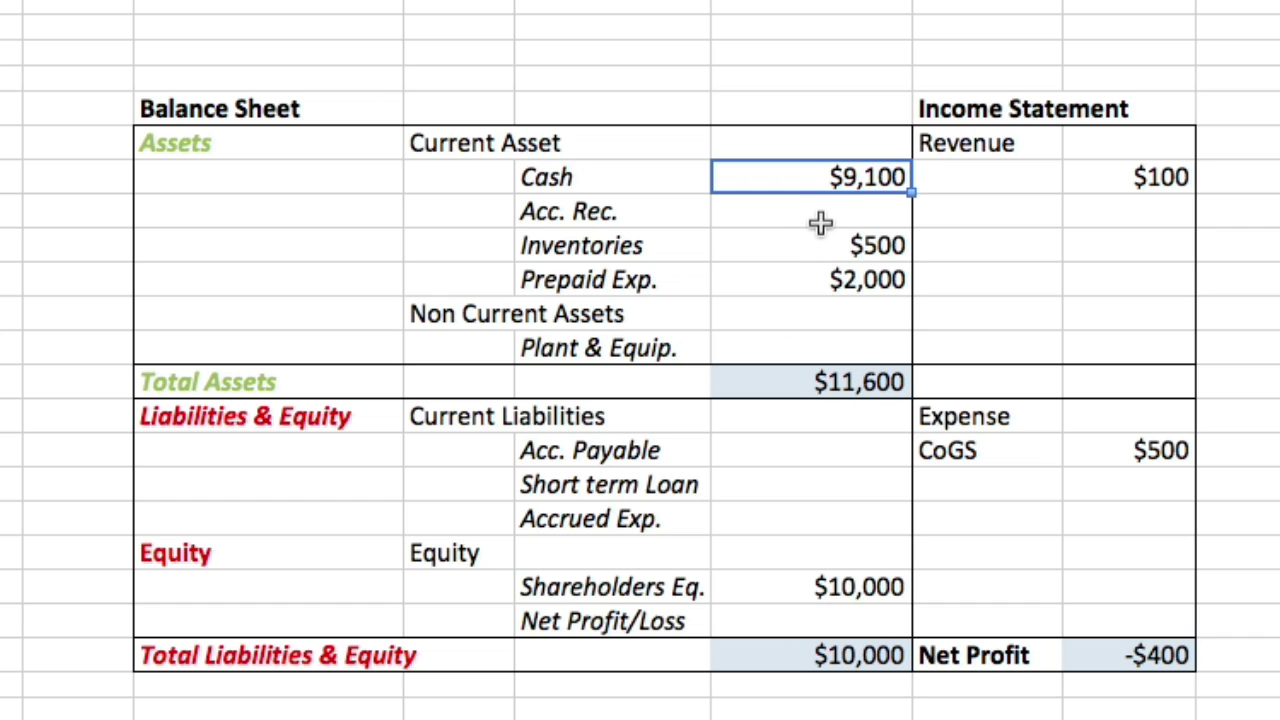
type("7100")
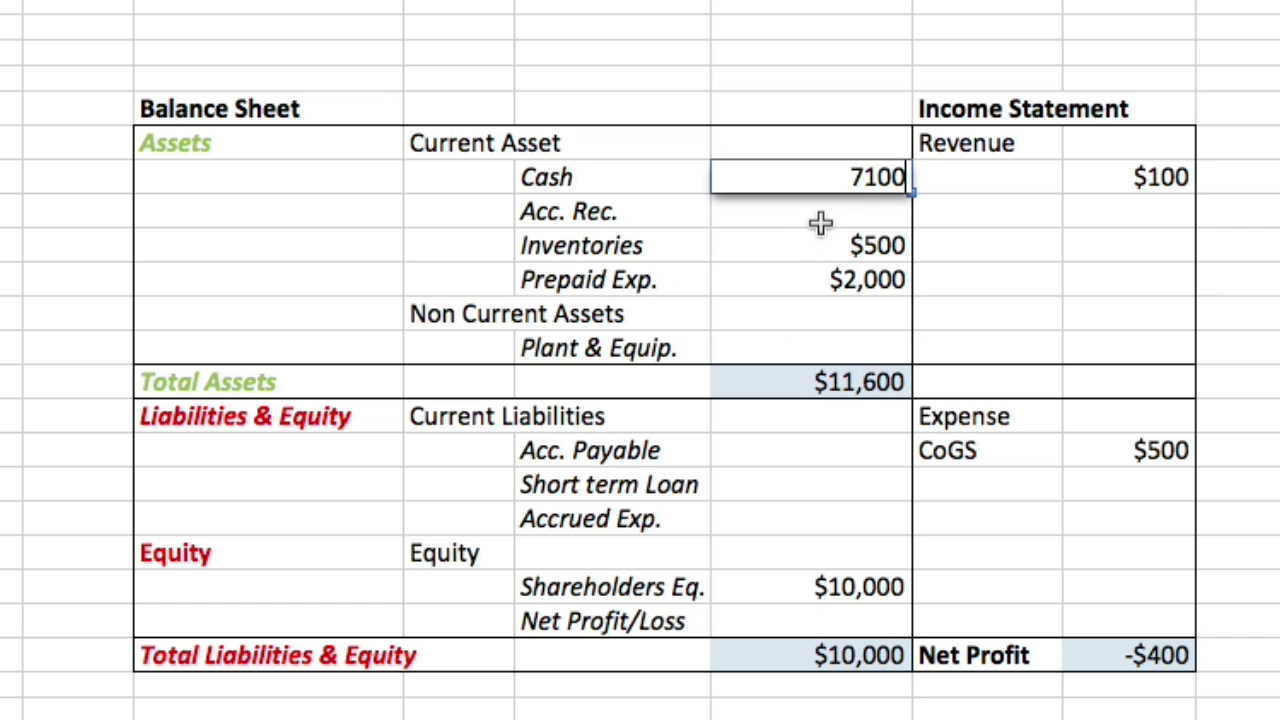
key("Return")
left_click(822, 283)
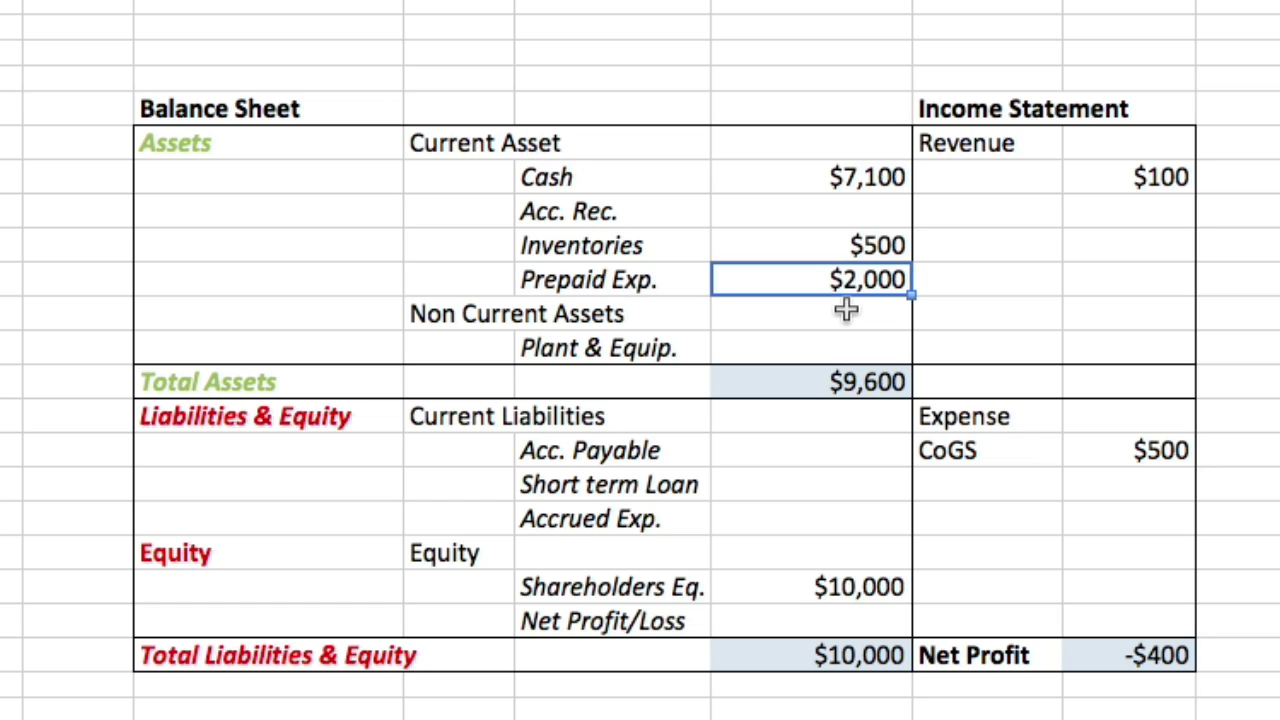
type("1000")
key("Return")
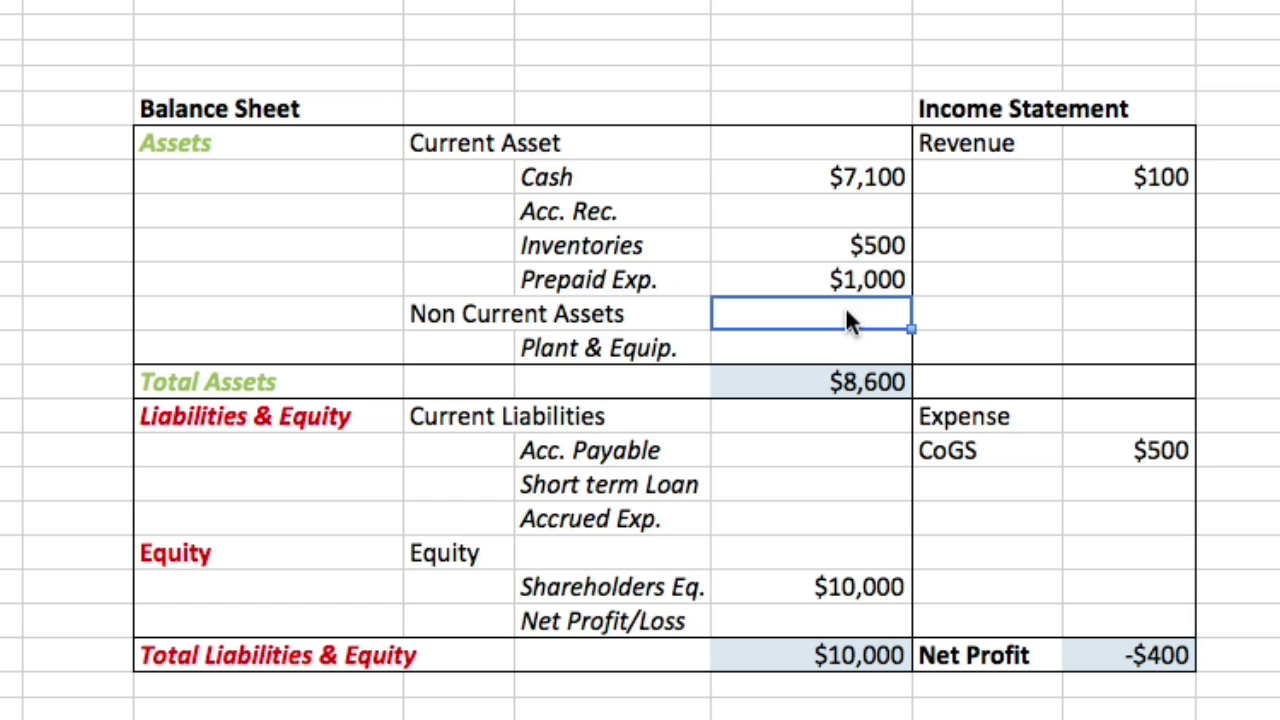
Enter a $1,000 expense beneath the $500 CoGS line.
left_click(1164, 497)
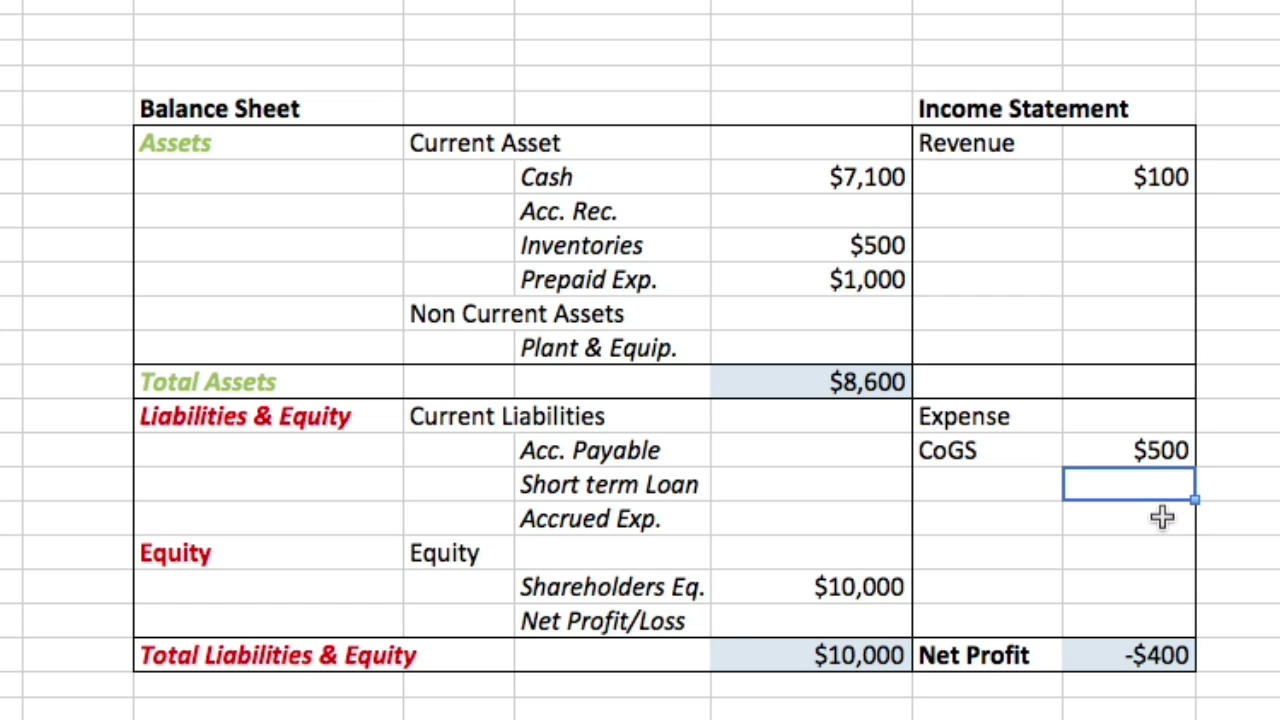
type("1,00")
type("000")
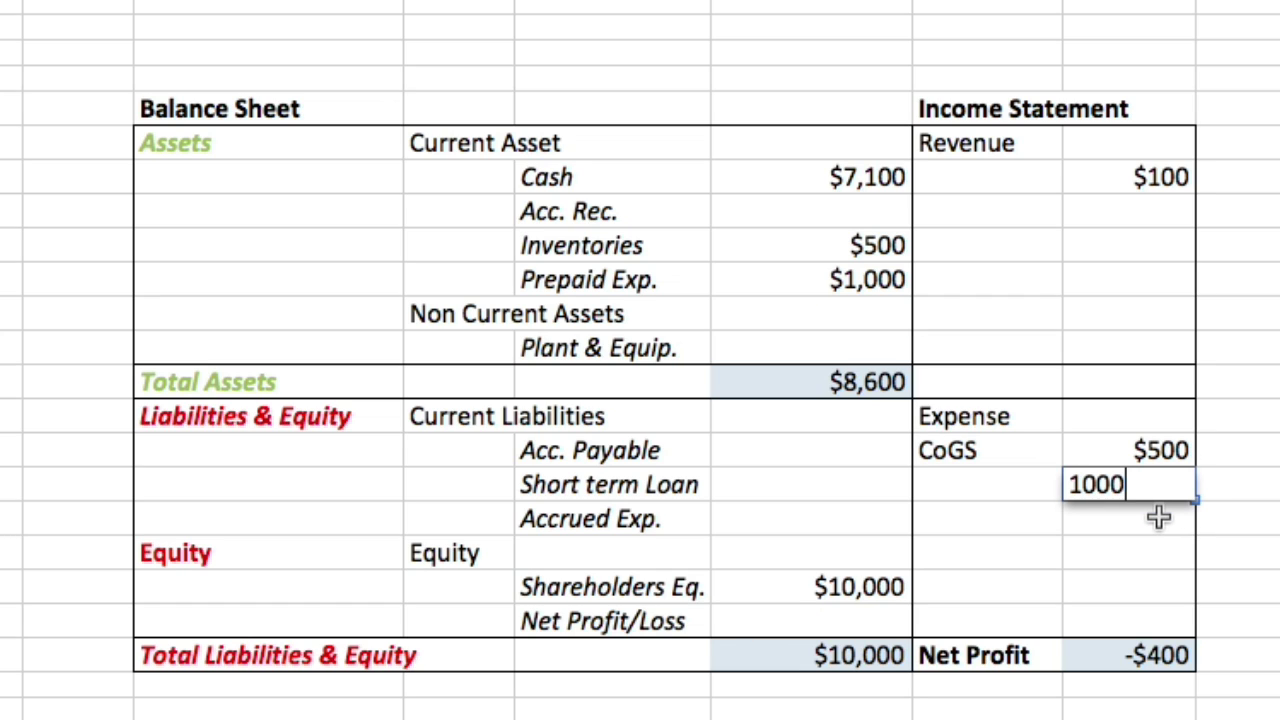
key("Return")
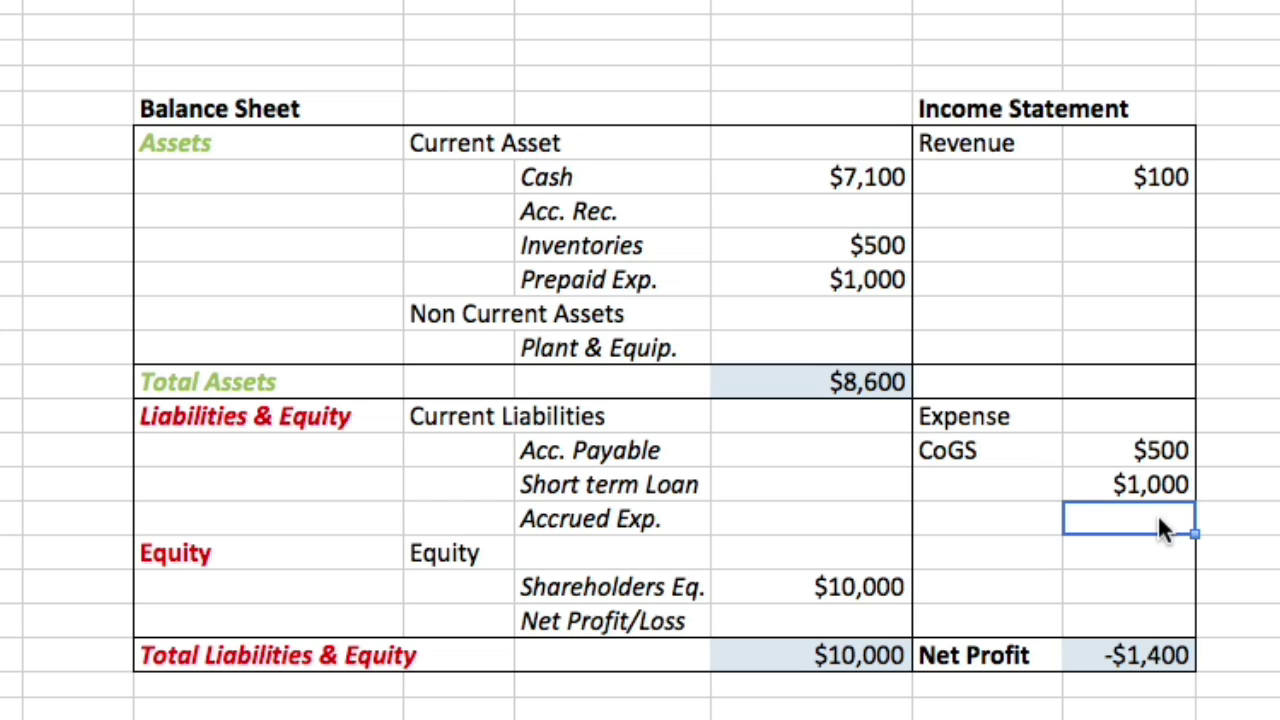
Enter $100 in Acc. Rec. and a second $100 revenue beneath the first.
left_click(838, 213)
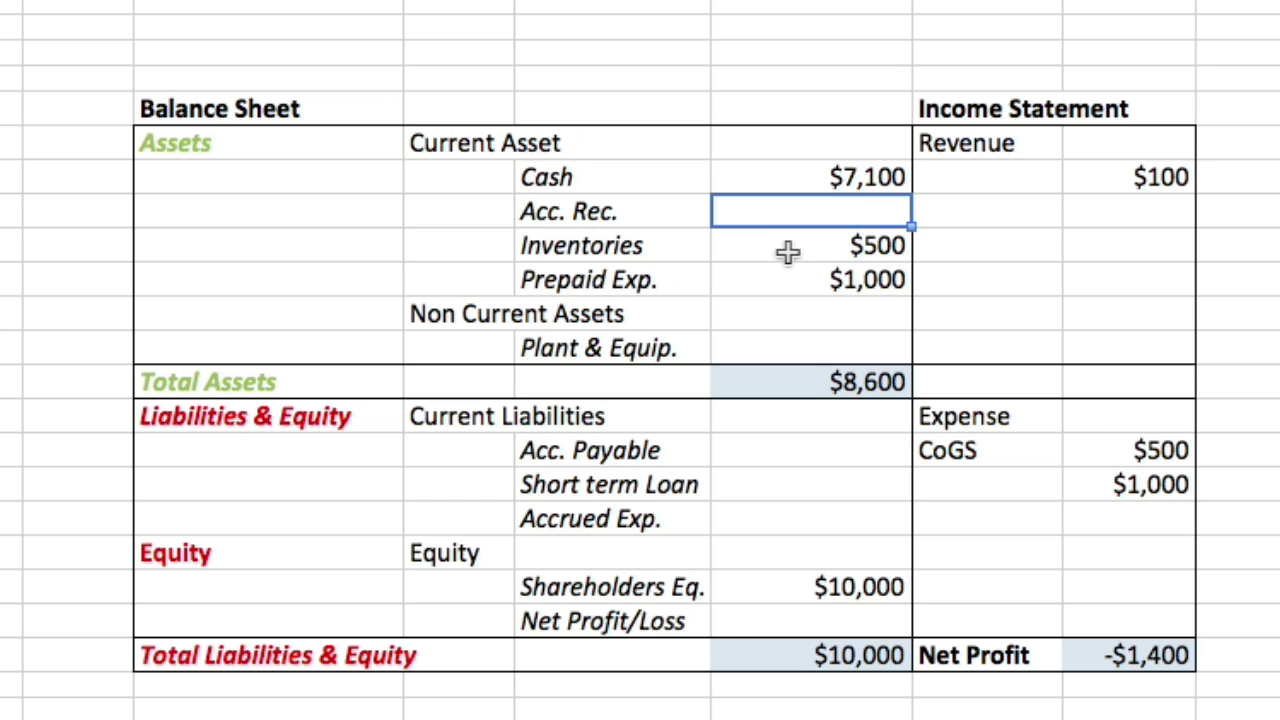
type("100")
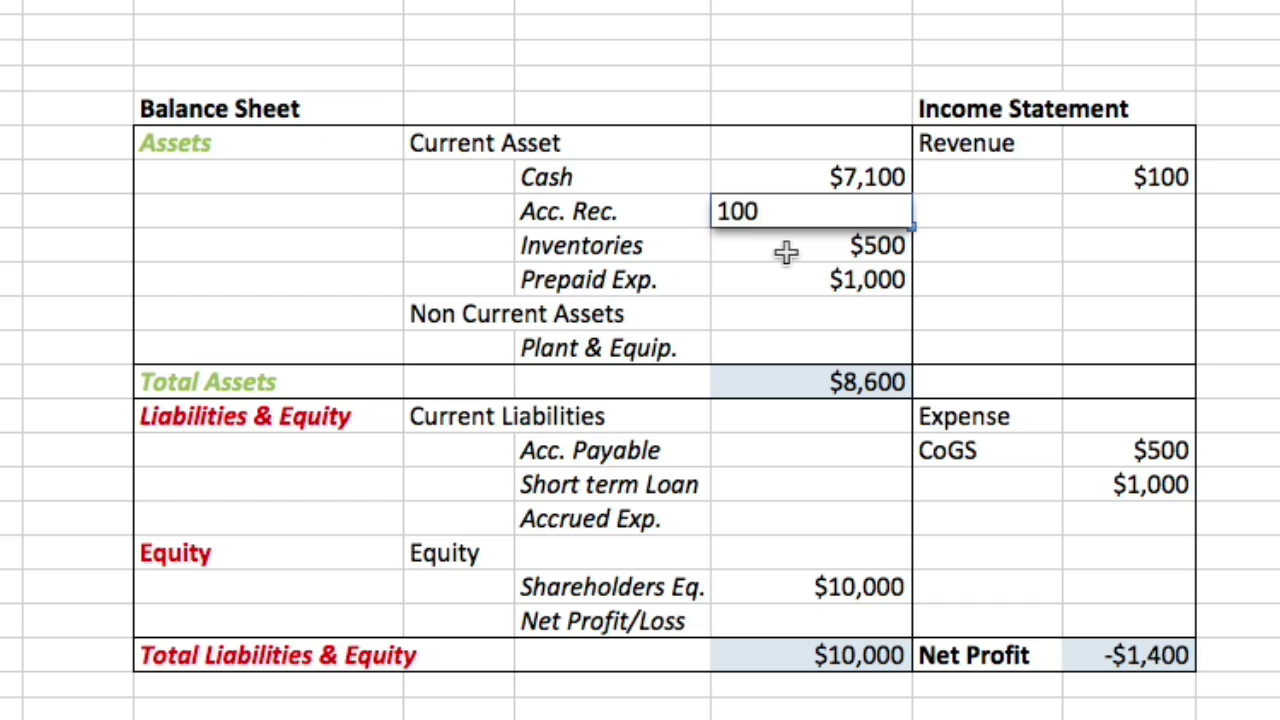
key("Return")
left_click(848, 212)
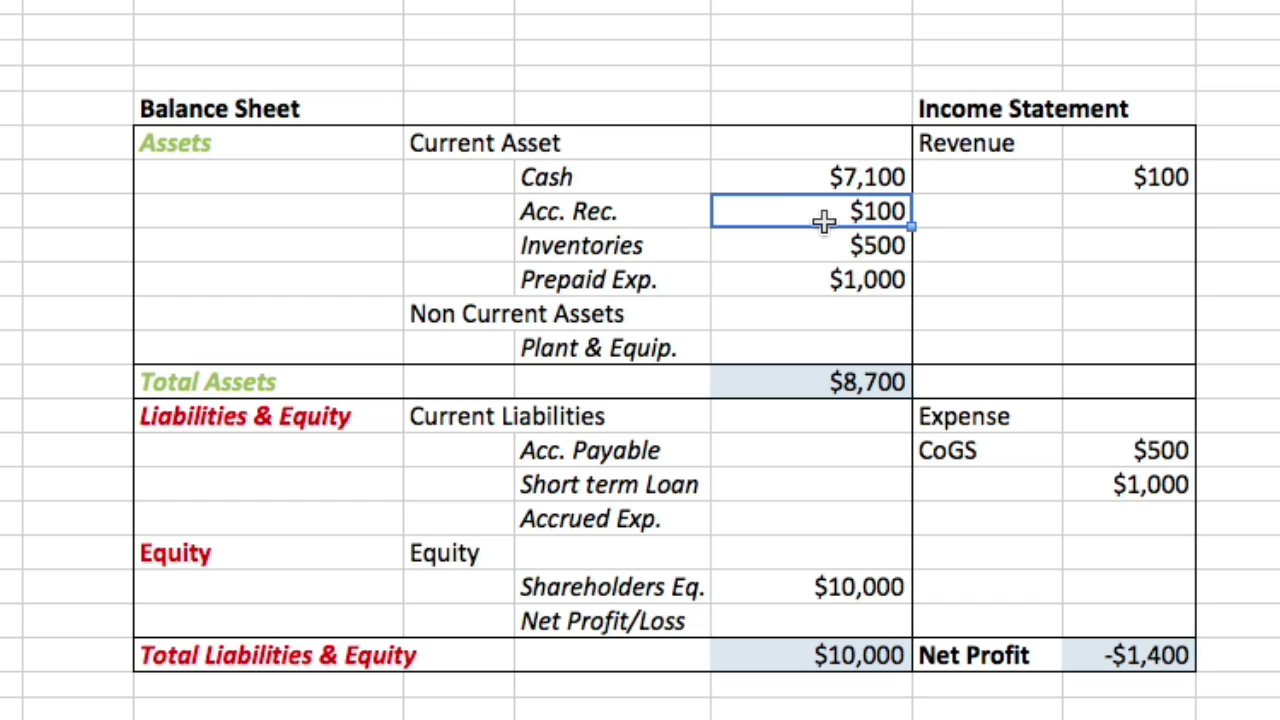
left_click(1120, 222)
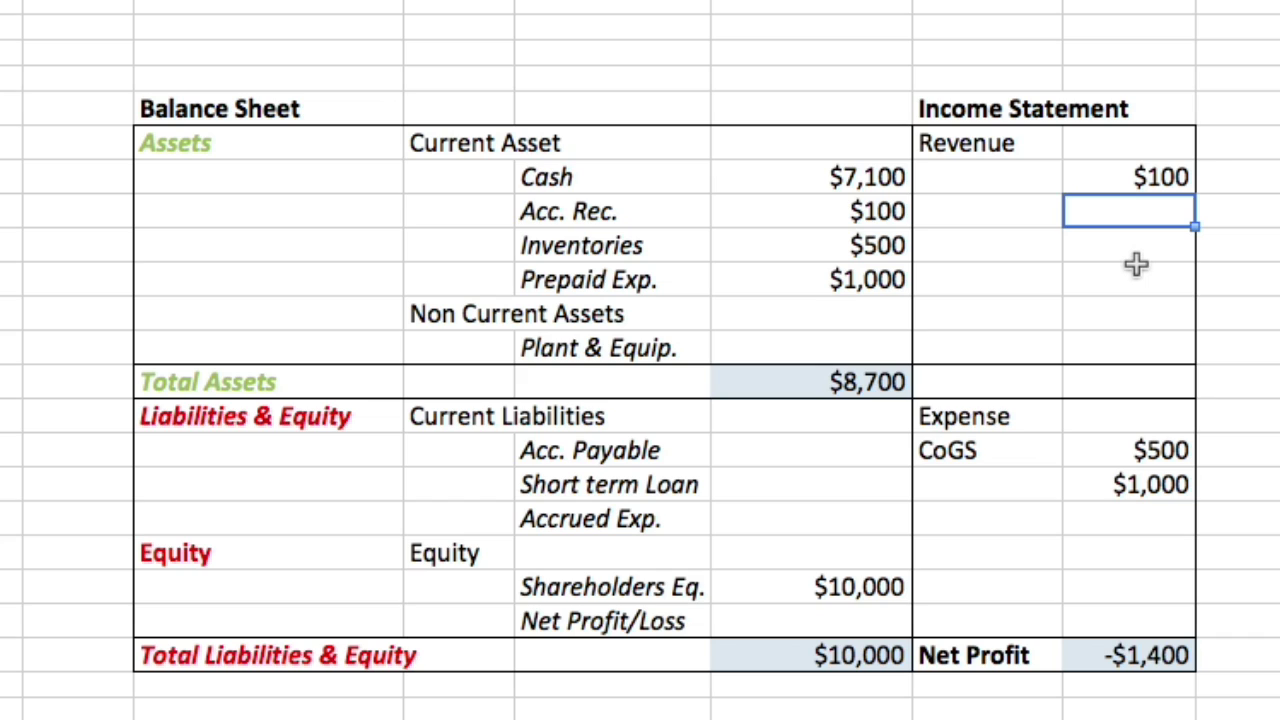
type("100")
key("Return")
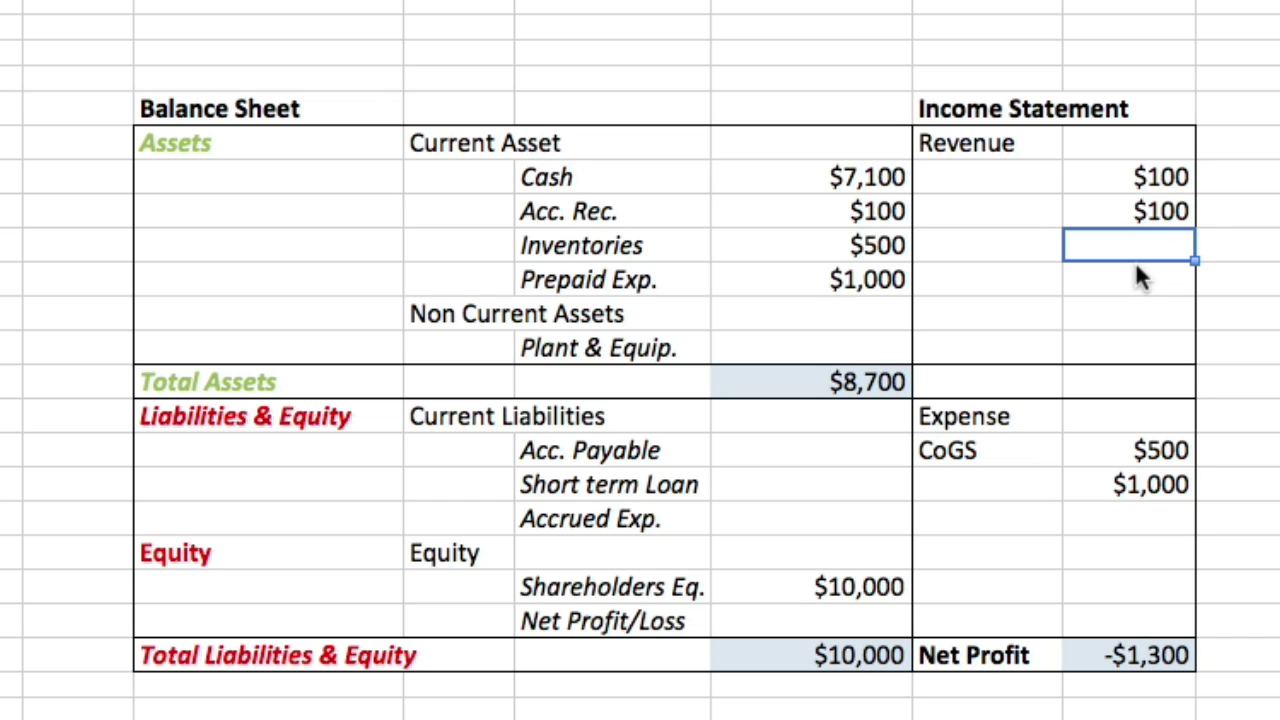
left_click(1130, 210)
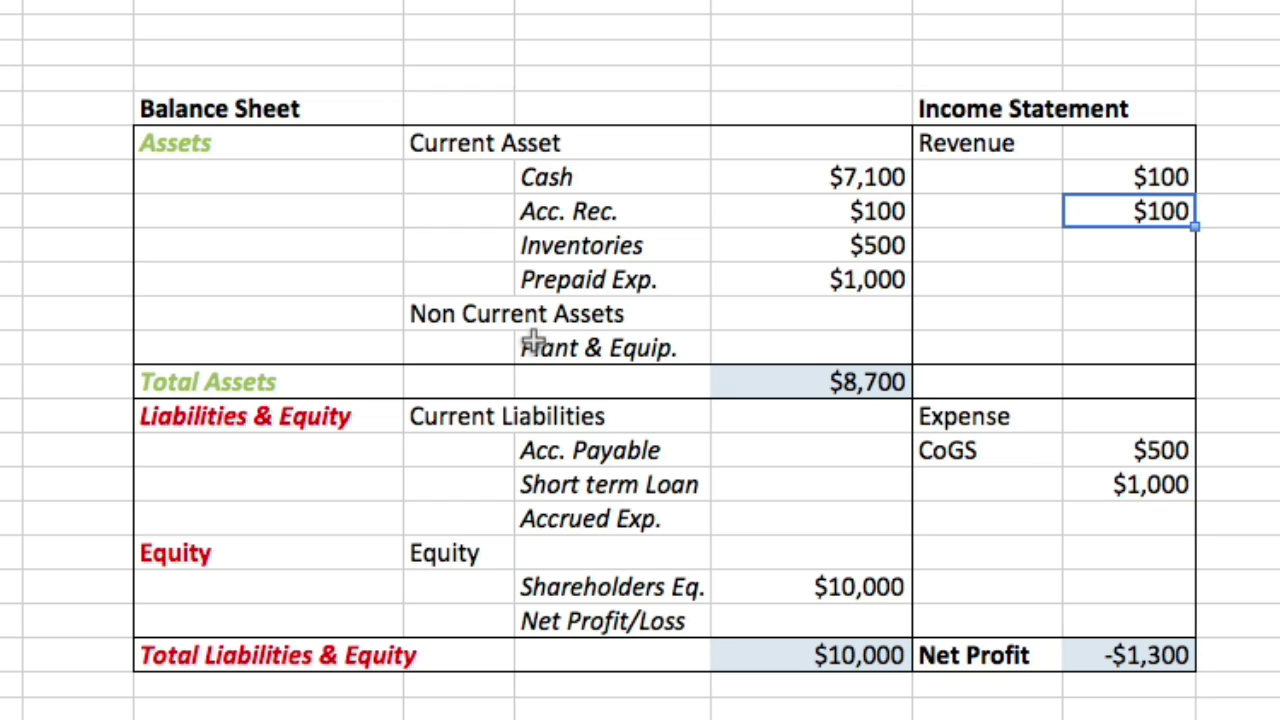
Cut Cash to $2,100 and enter $5,000 in Plant & Equip.
left_click(802, 347)
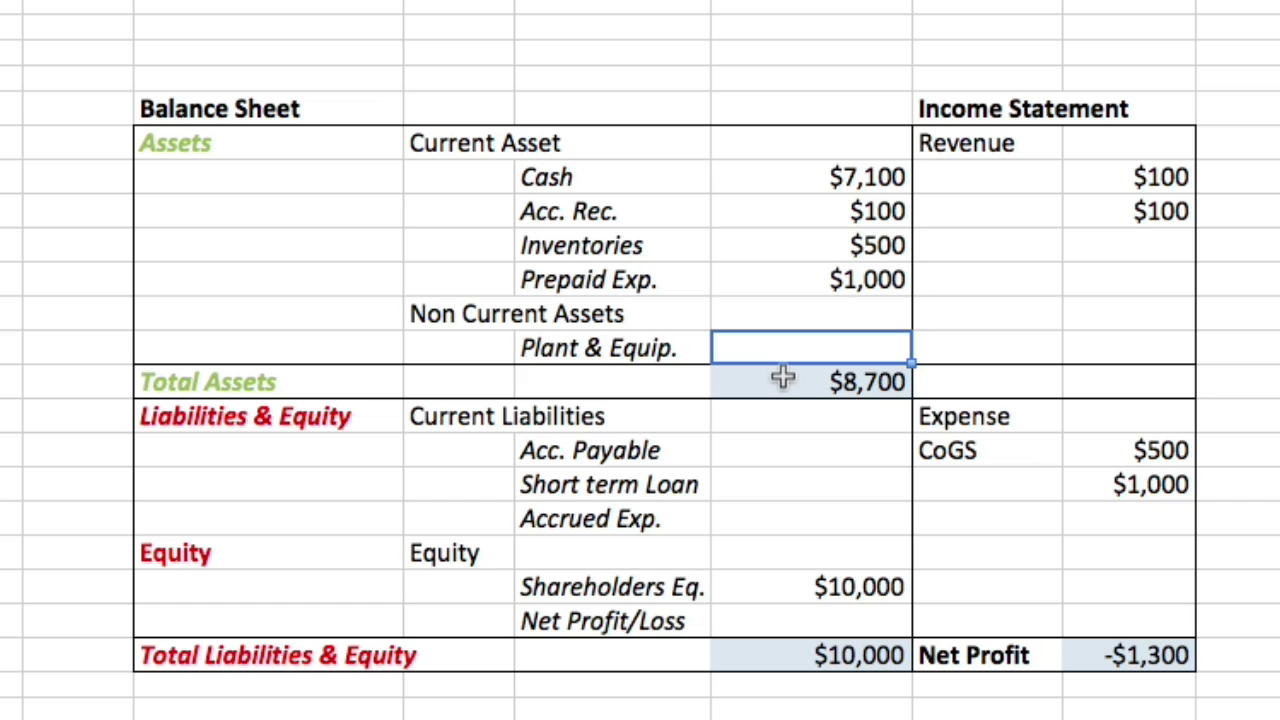
left_click(840, 166)
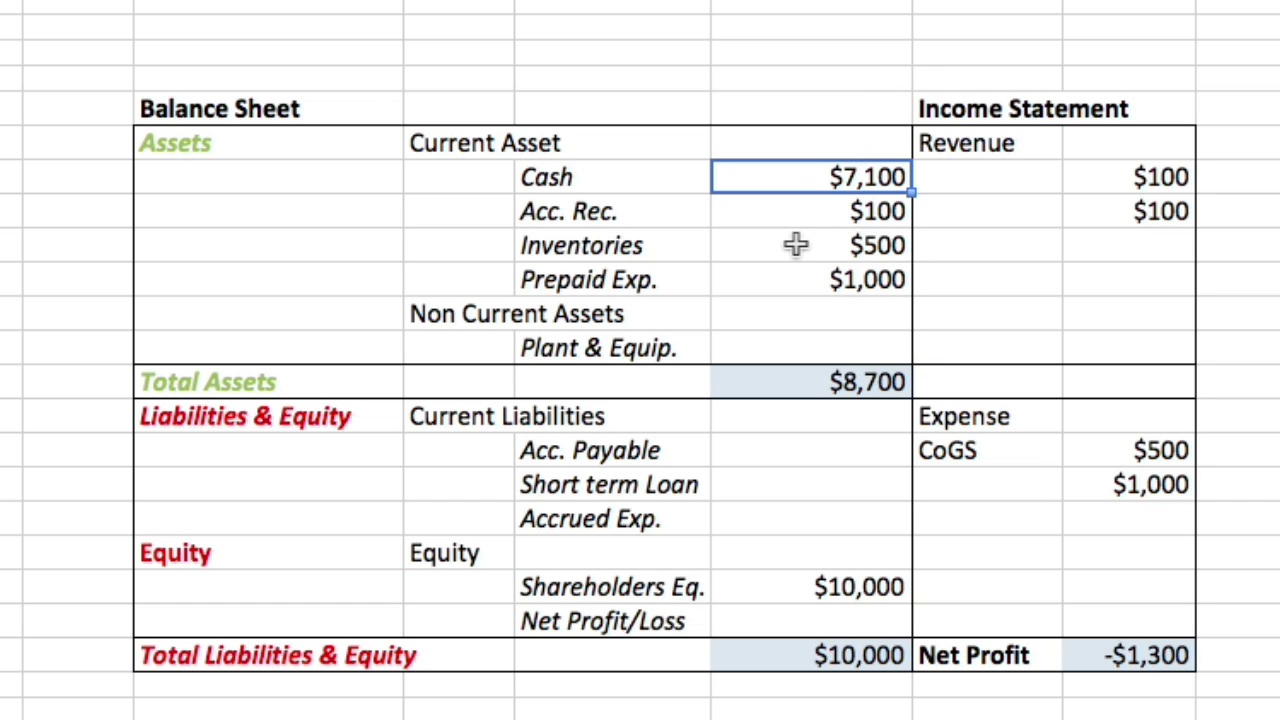
type("2100")
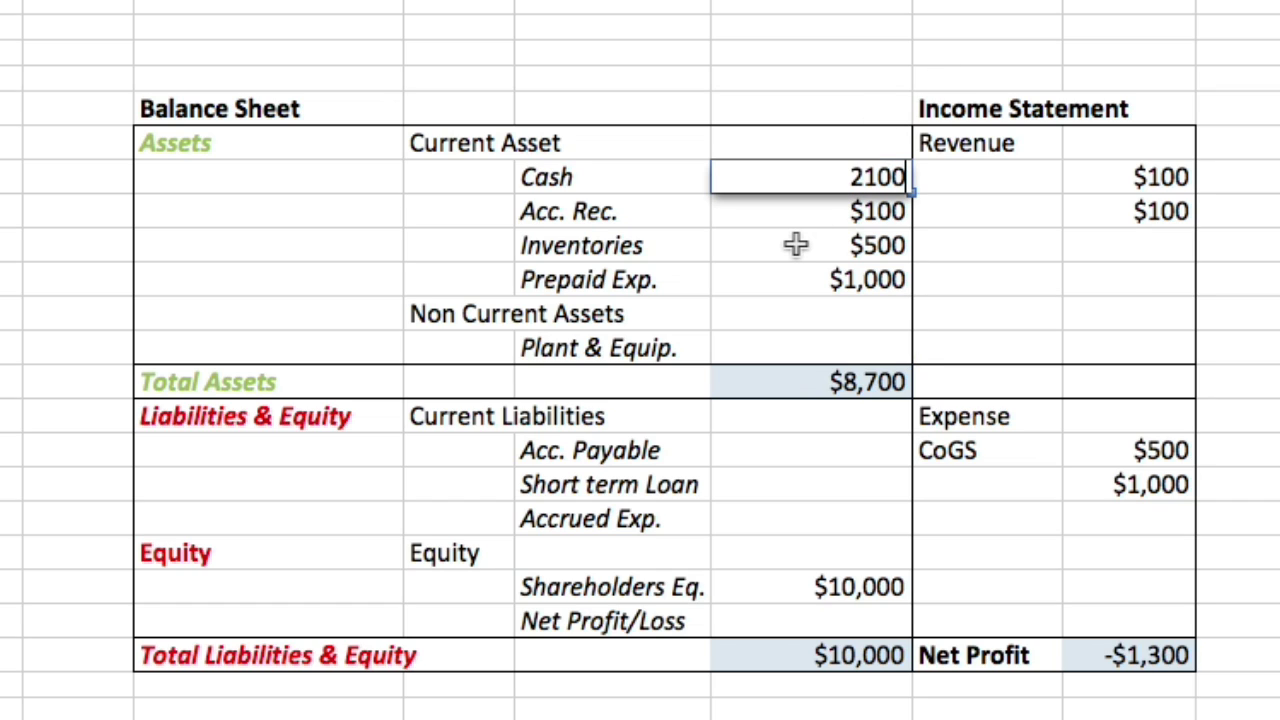
key("Return")
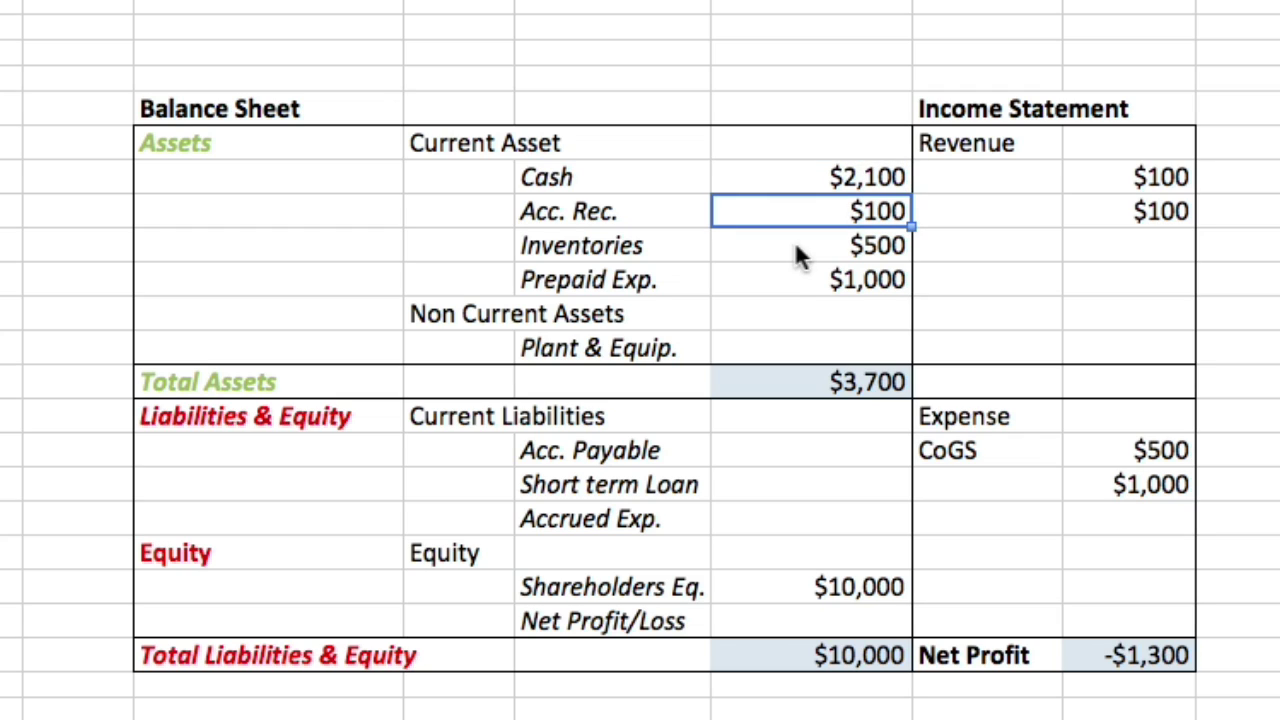
left_click(796, 340)
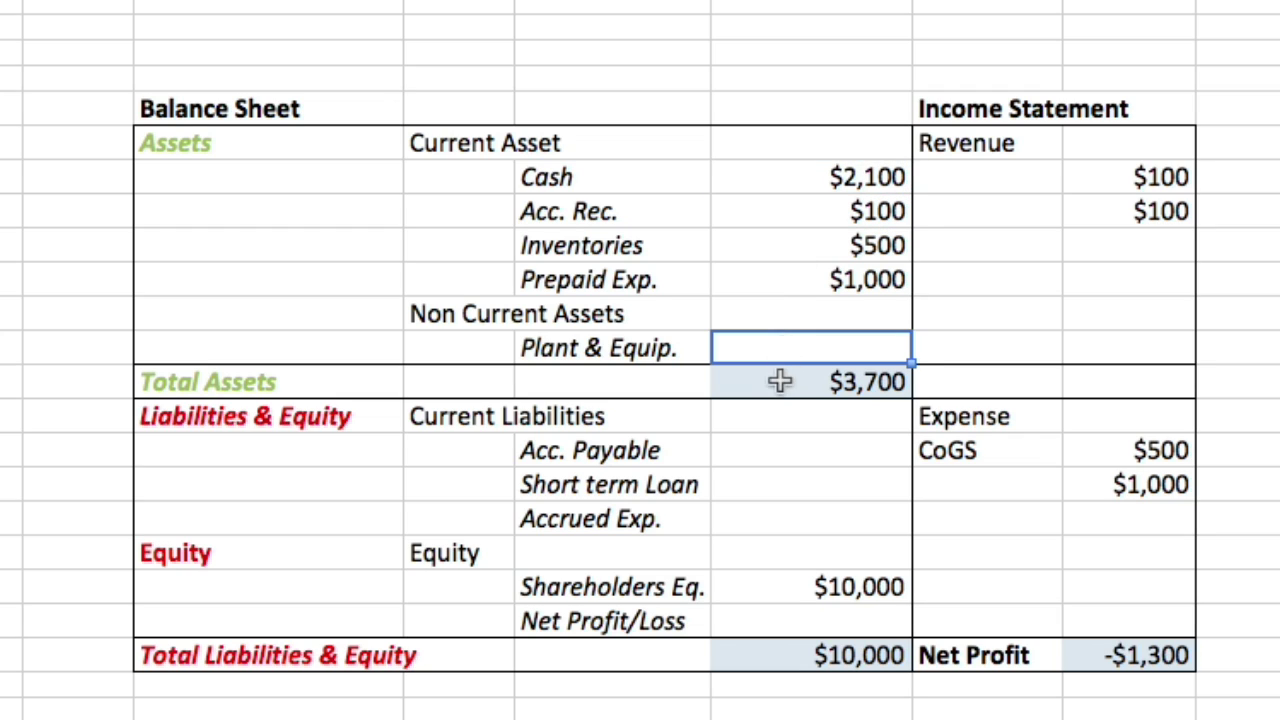
type("5000")
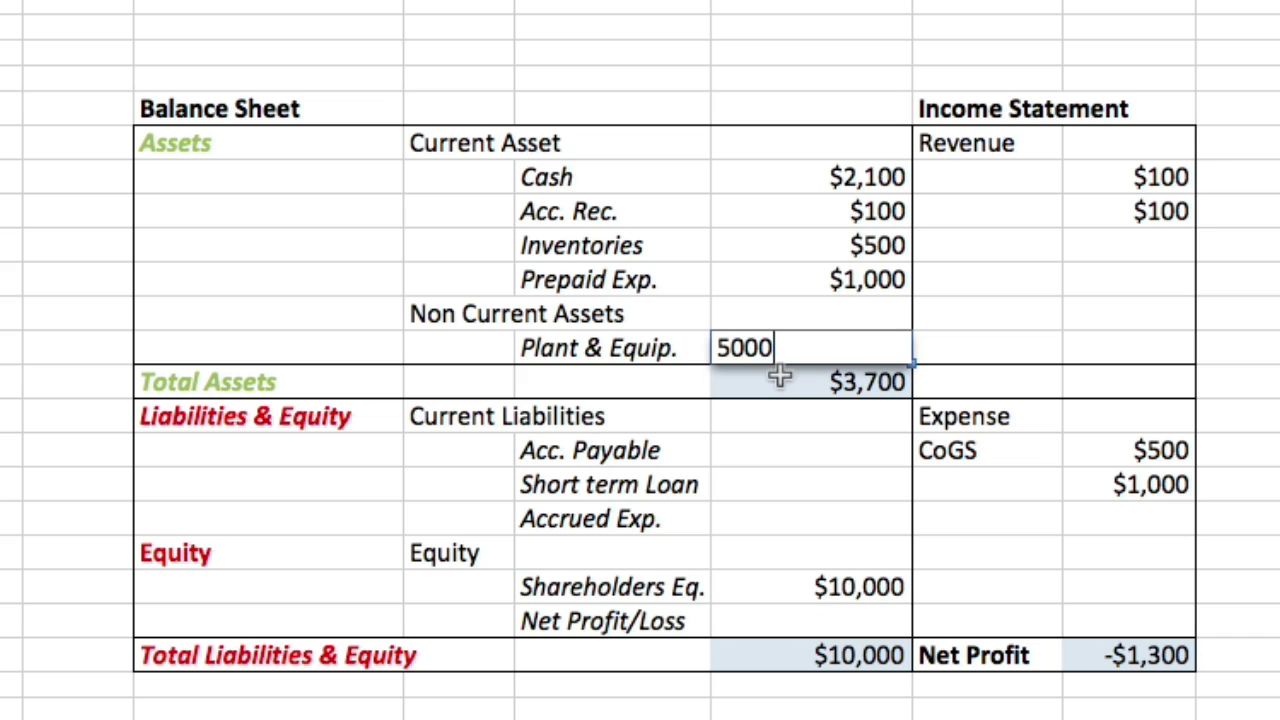
key("Return")
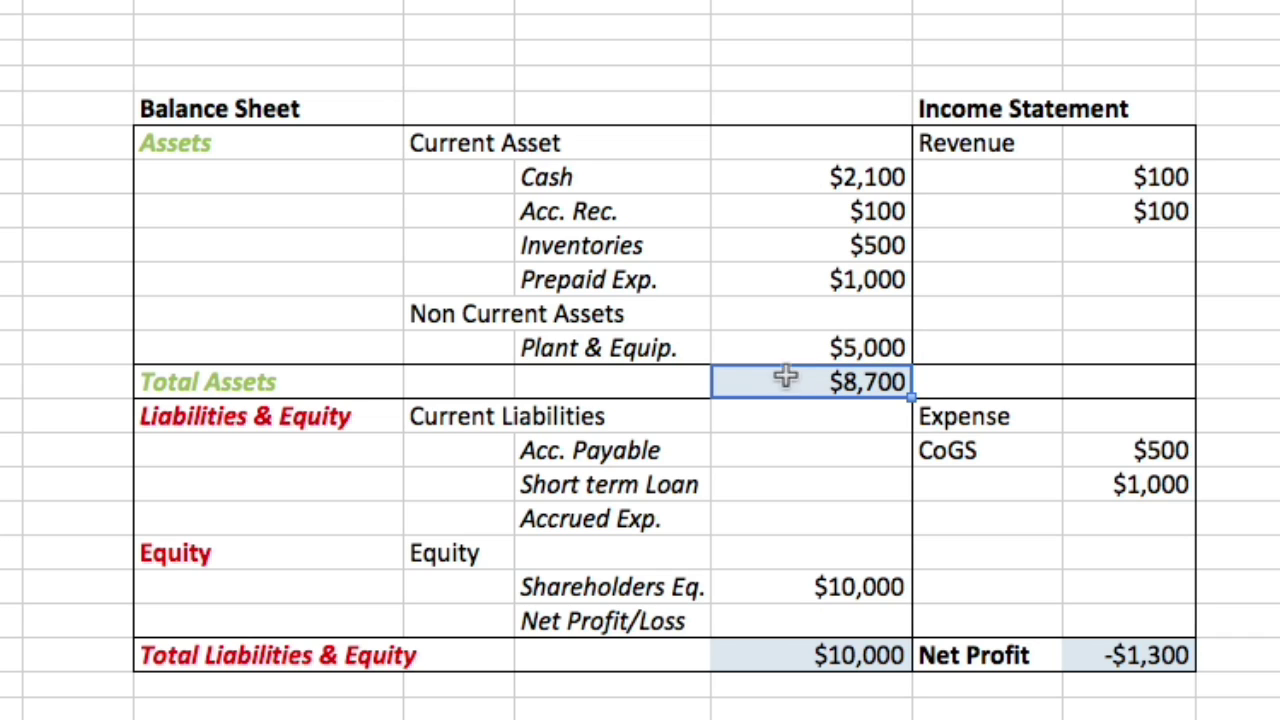
left_click(808, 350)
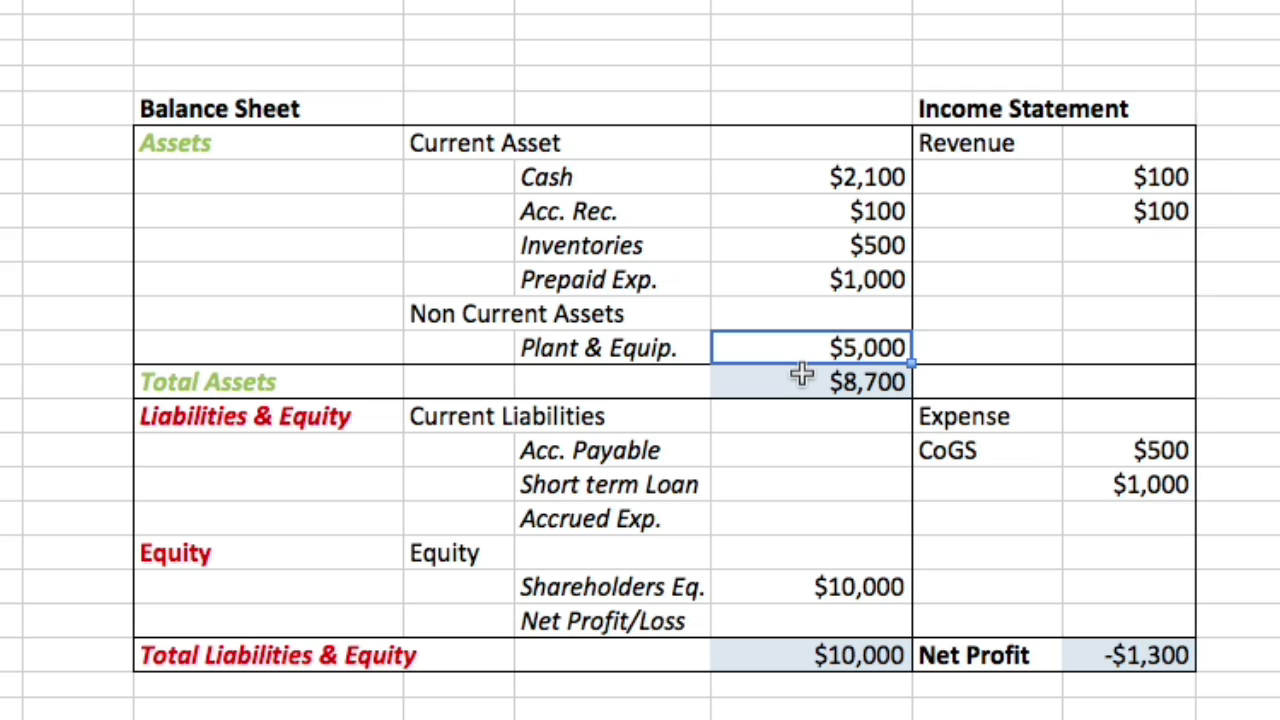
Lower Plant & Equip. to $2,500 and add a $2,500 expense below the $1,000 one.
type("2,5")
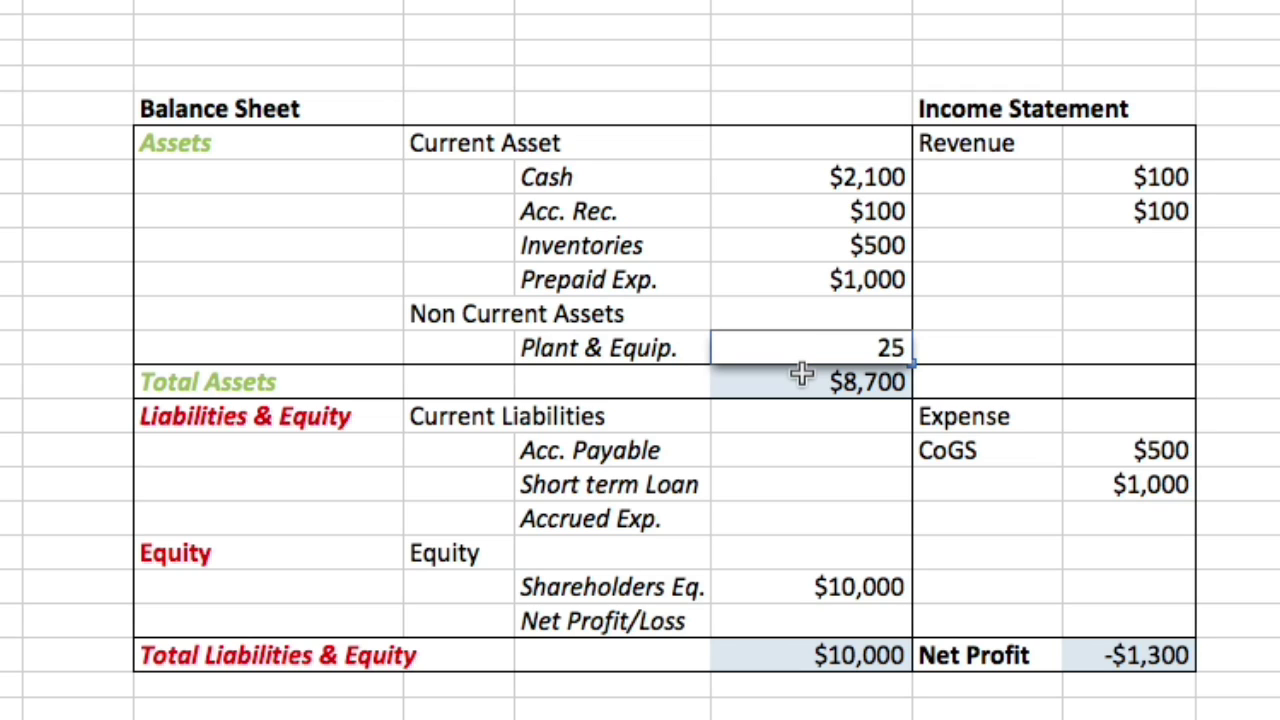
type("00")
key("Return")
left_click(807, 345)
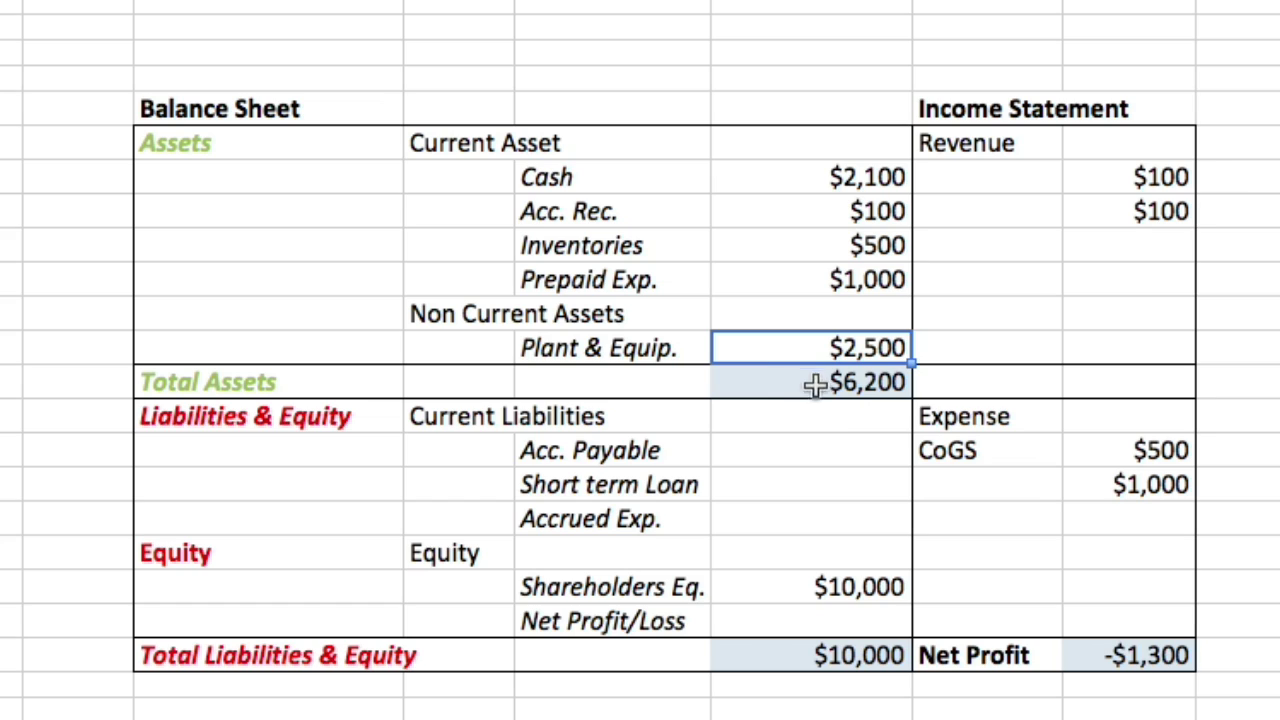
left_click(1117, 522)
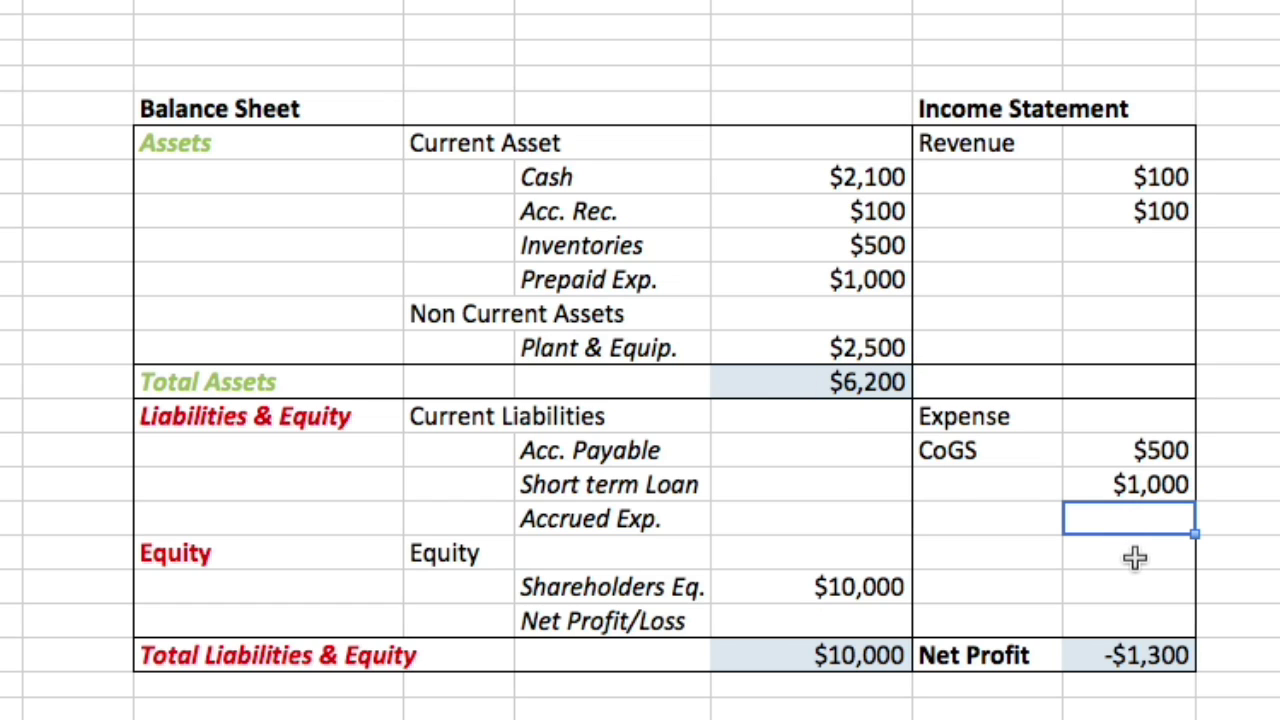
type("2500")
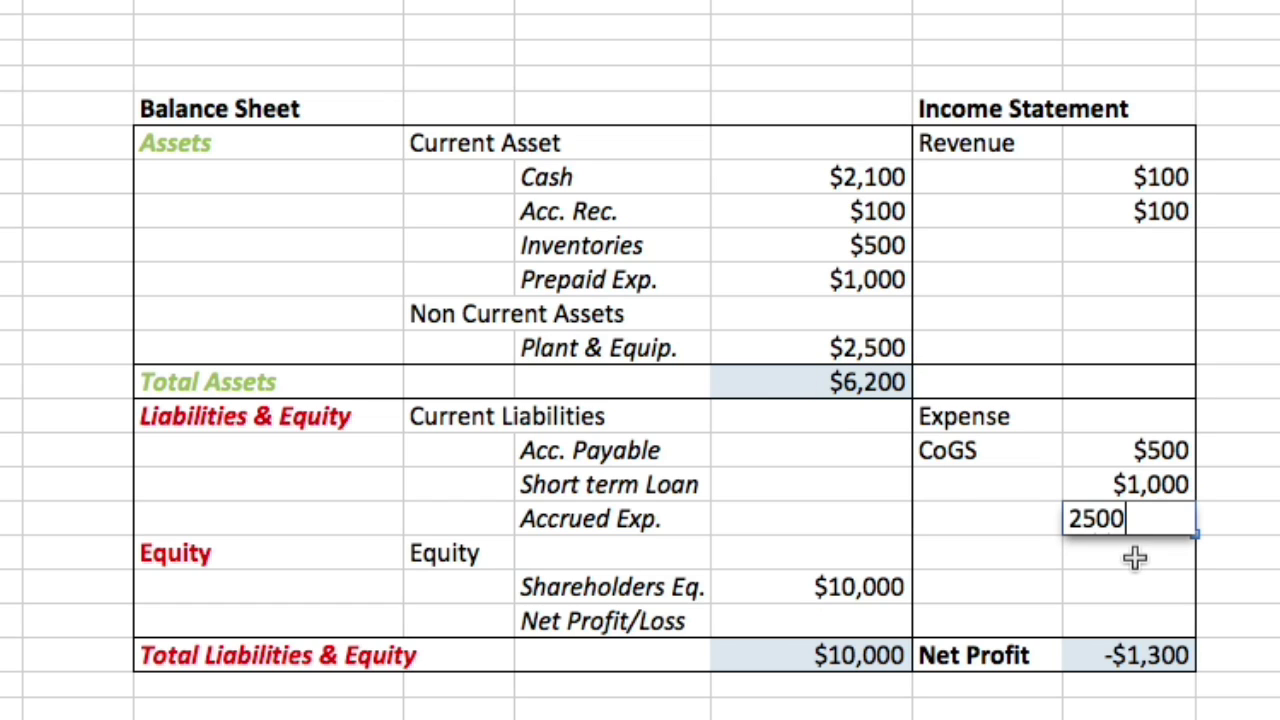
key("Return")
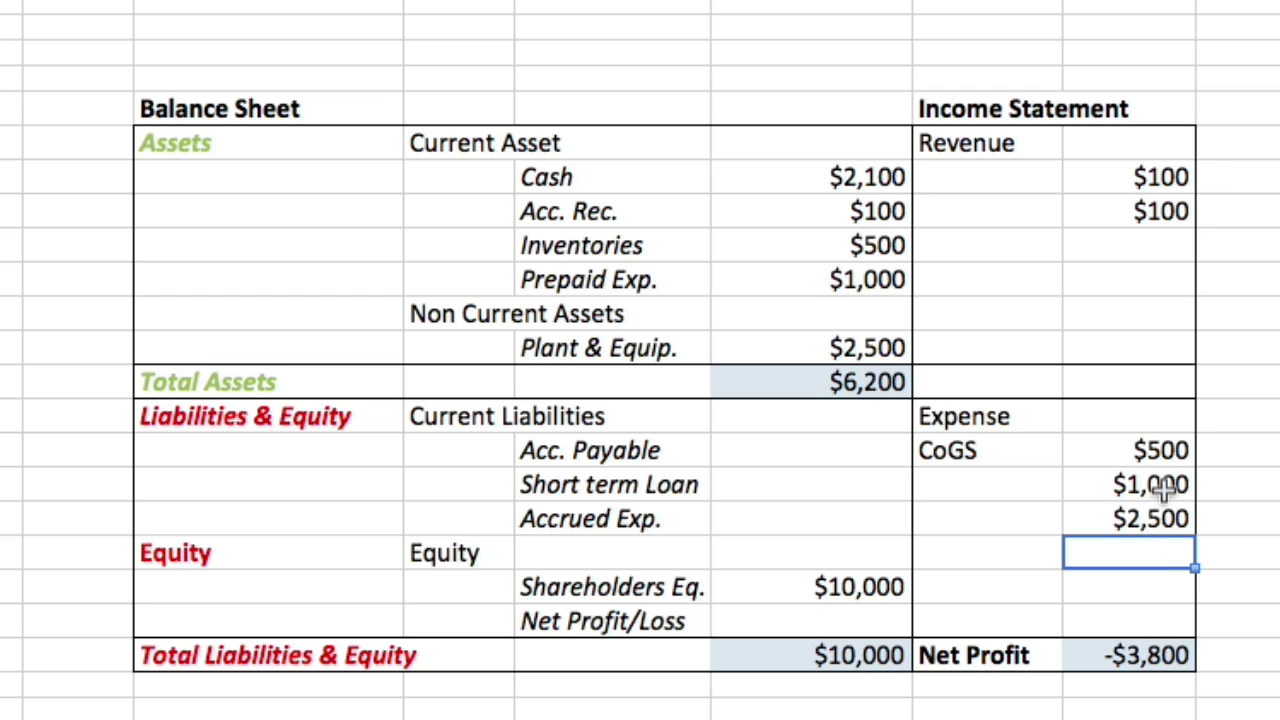
left_click(1080, 525)
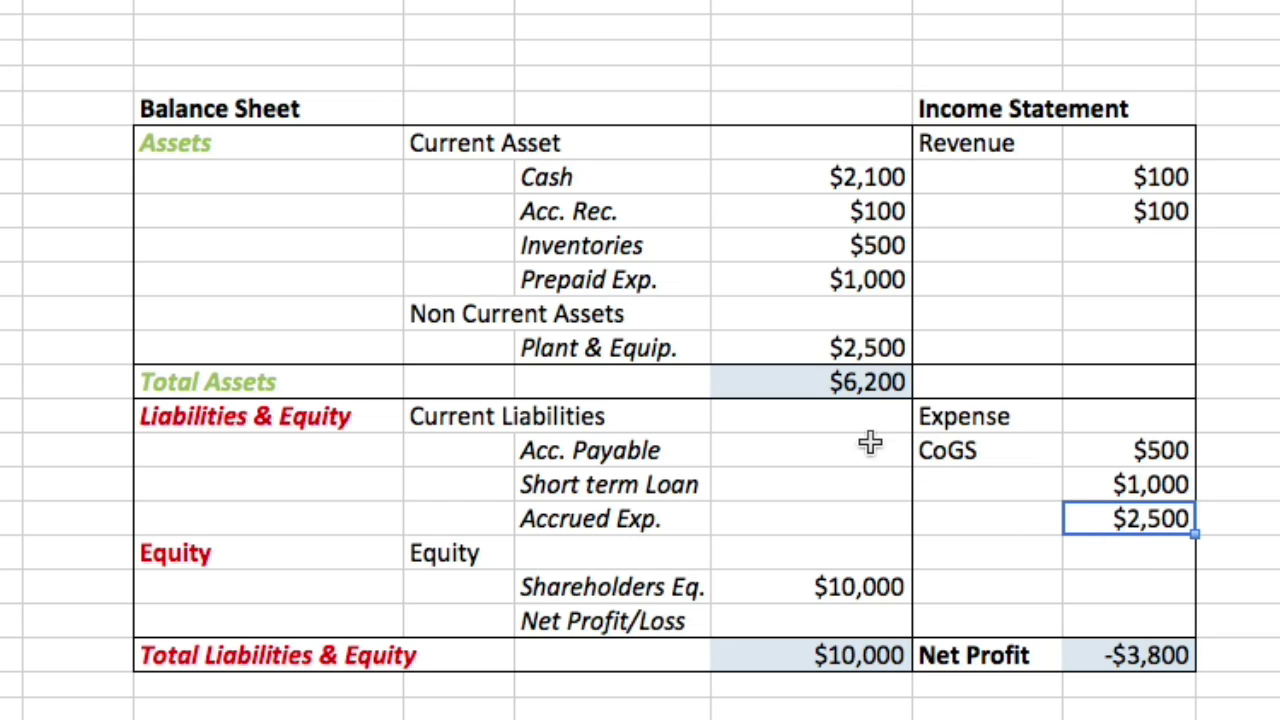
Enter $500 in Acc. Payable and raise CoGS from $500 to $1,000.
left_click(812, 450)
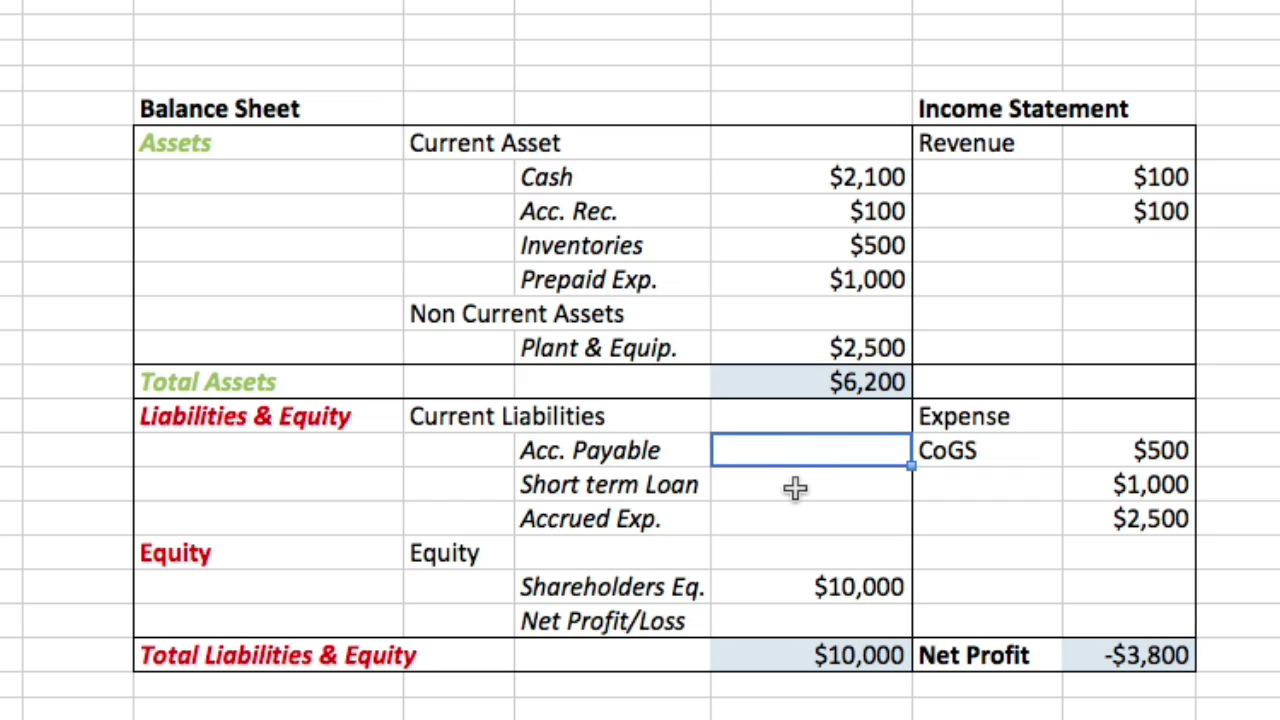
type("500")
key("Return")
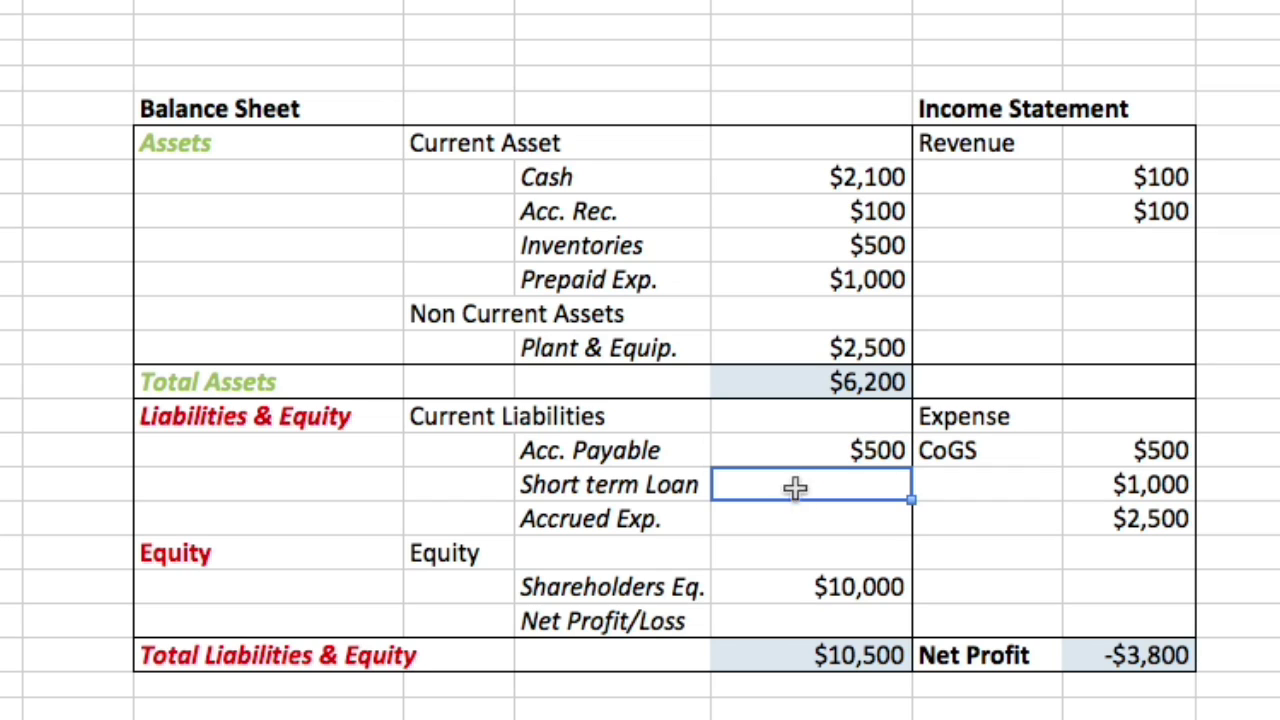
left_click(829, 445)
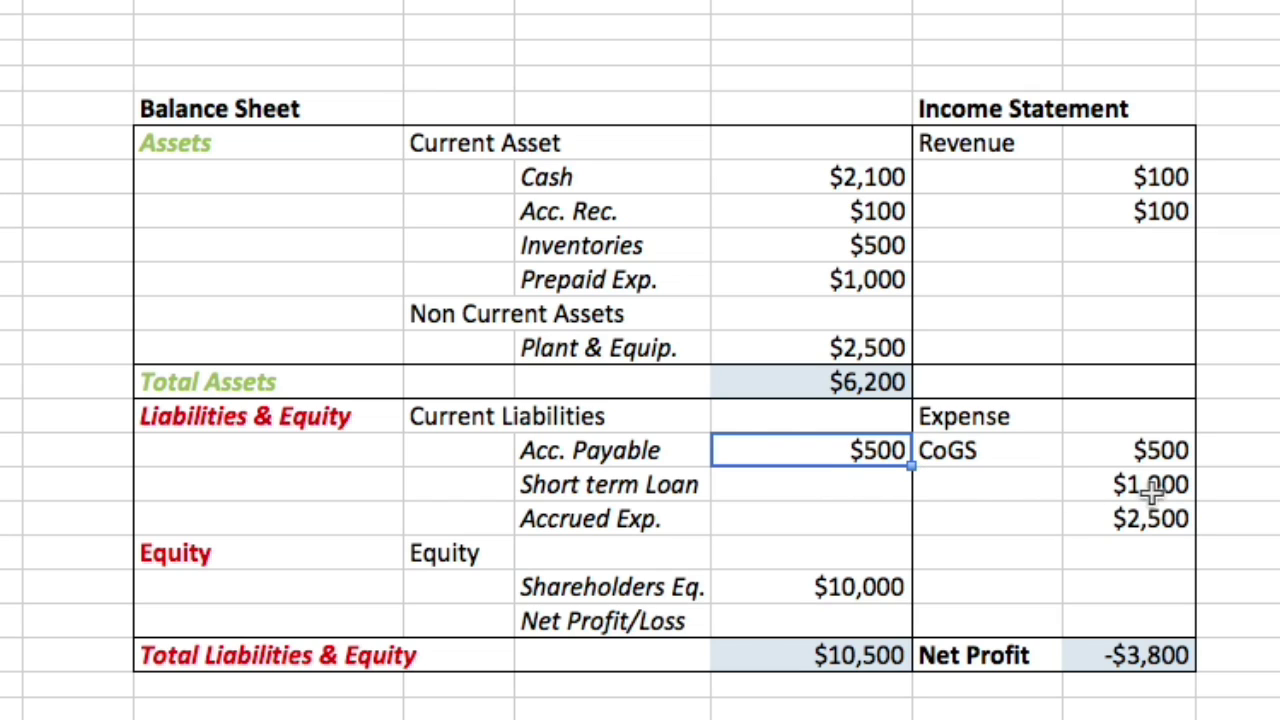
left_click(1166, 450)
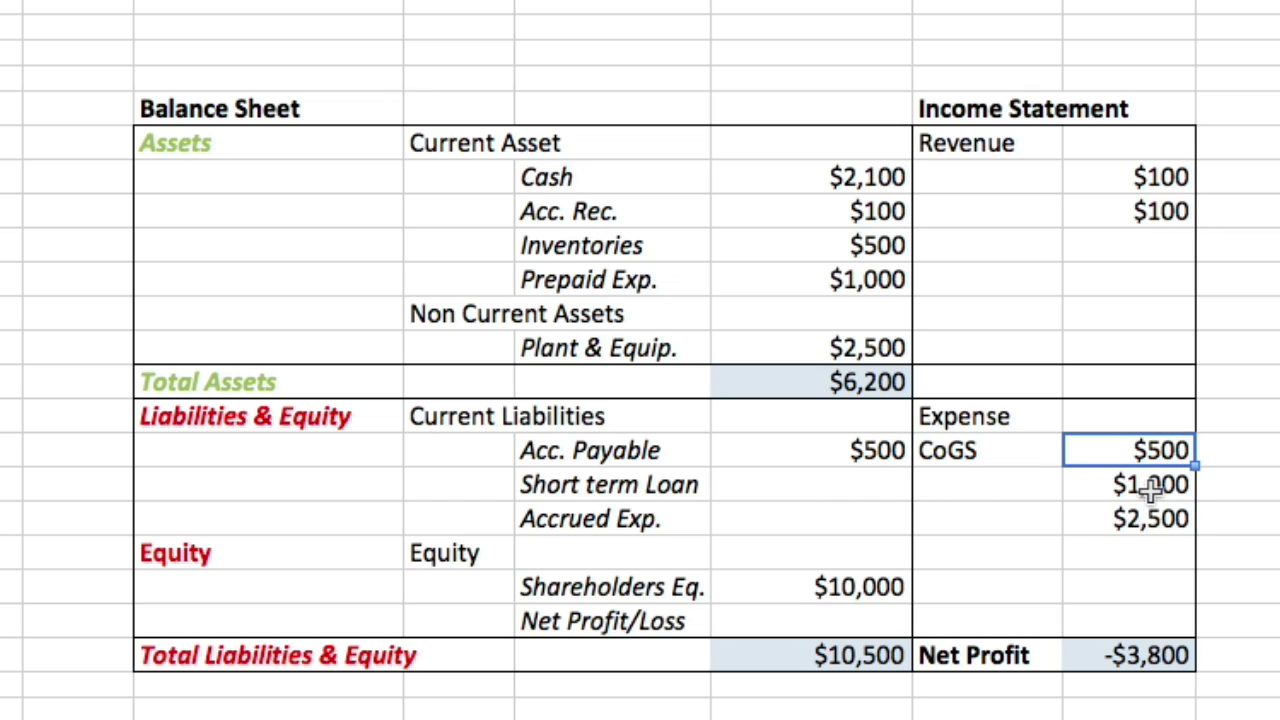
type("1000")
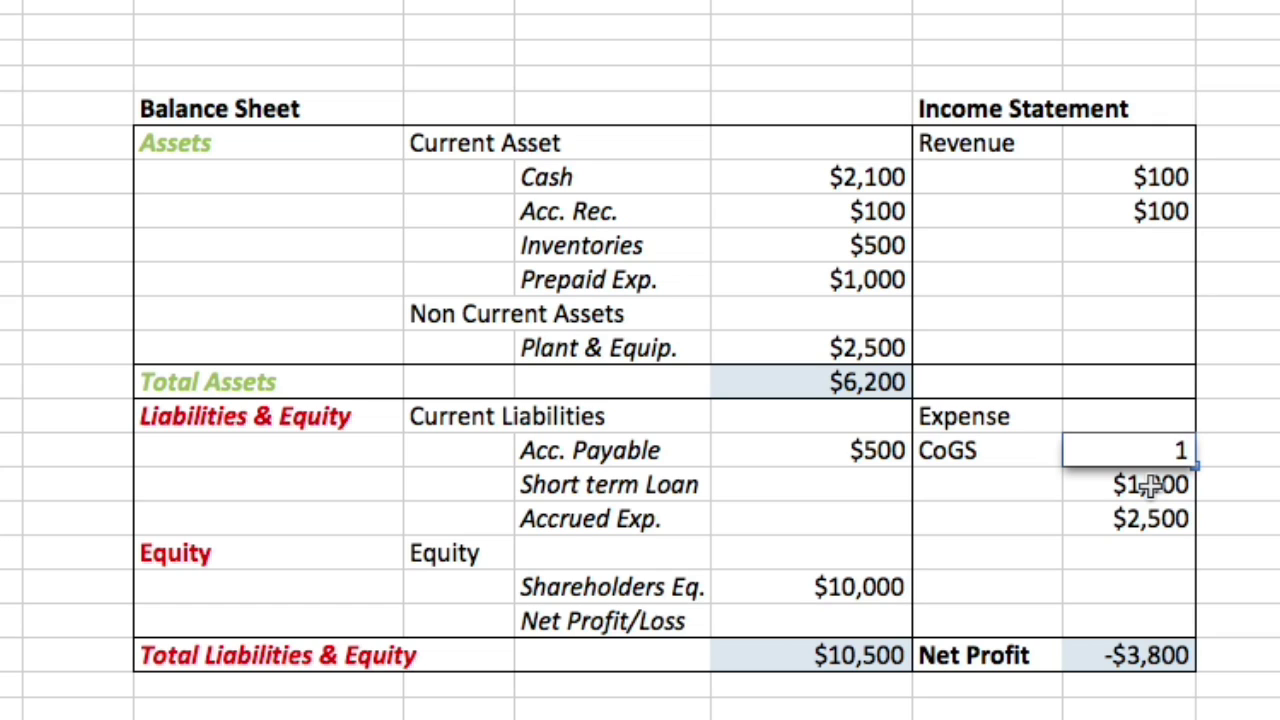
key("Return")
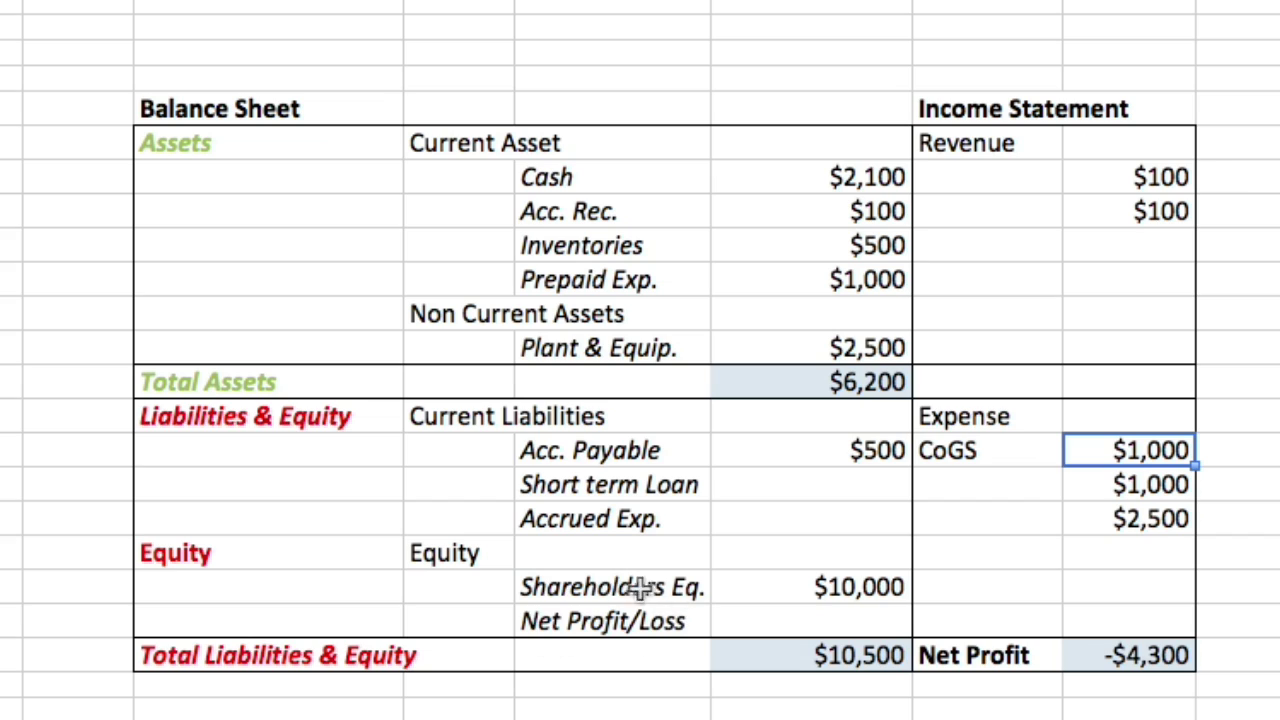
Set Net Profit/Loss to =+I37 so it shows -$4,300 and both totals equal $6,200.
left_click(769, 619)
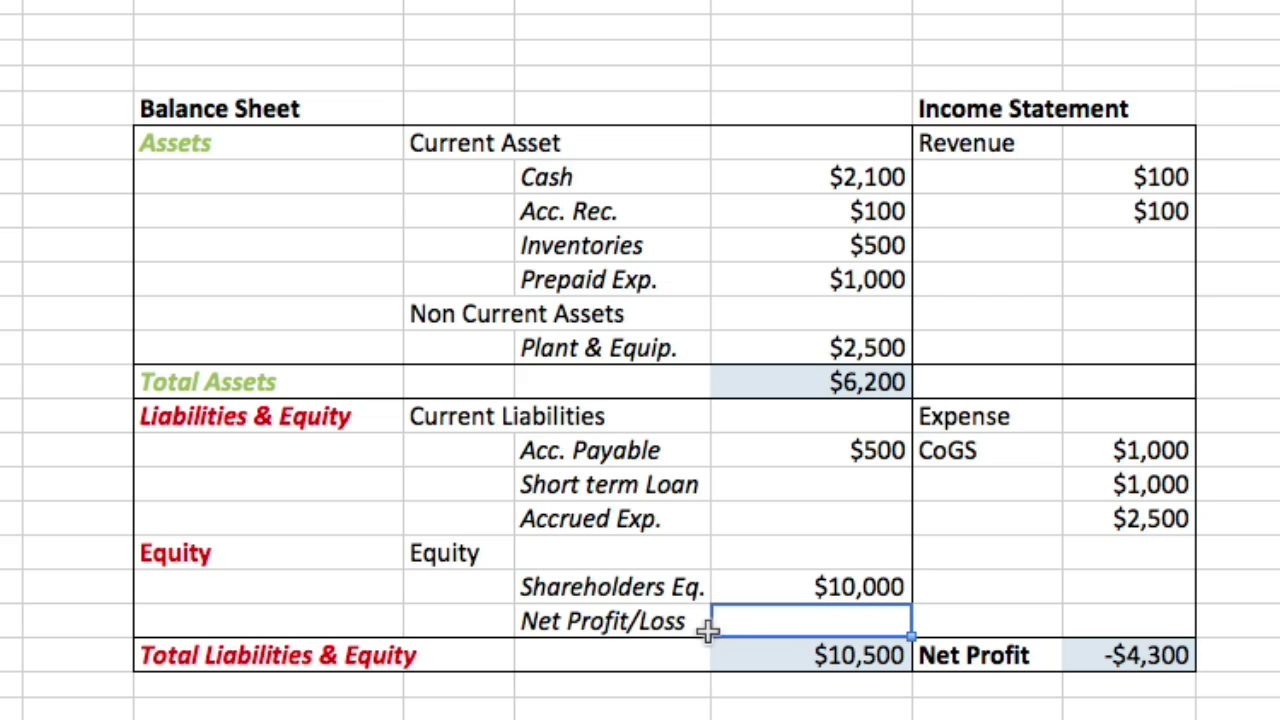
type("+")
left_click(1118, 660)
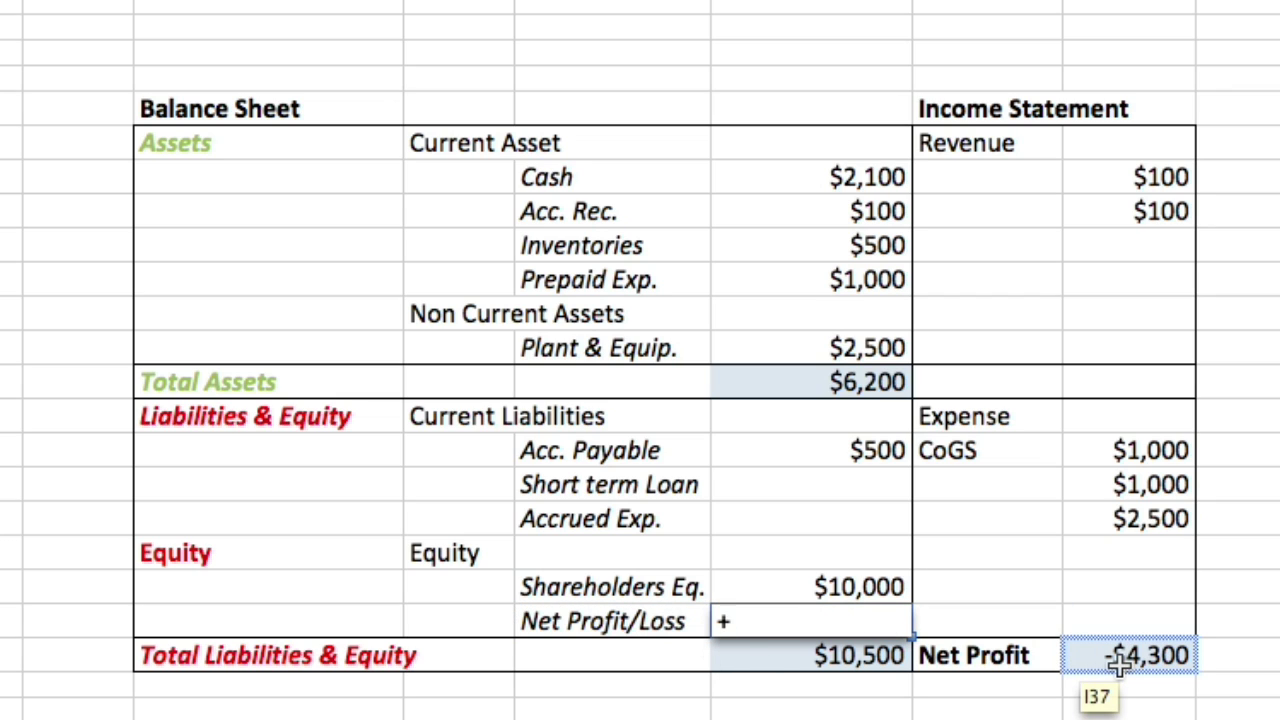
left_click(1120, 666)
key("Return")
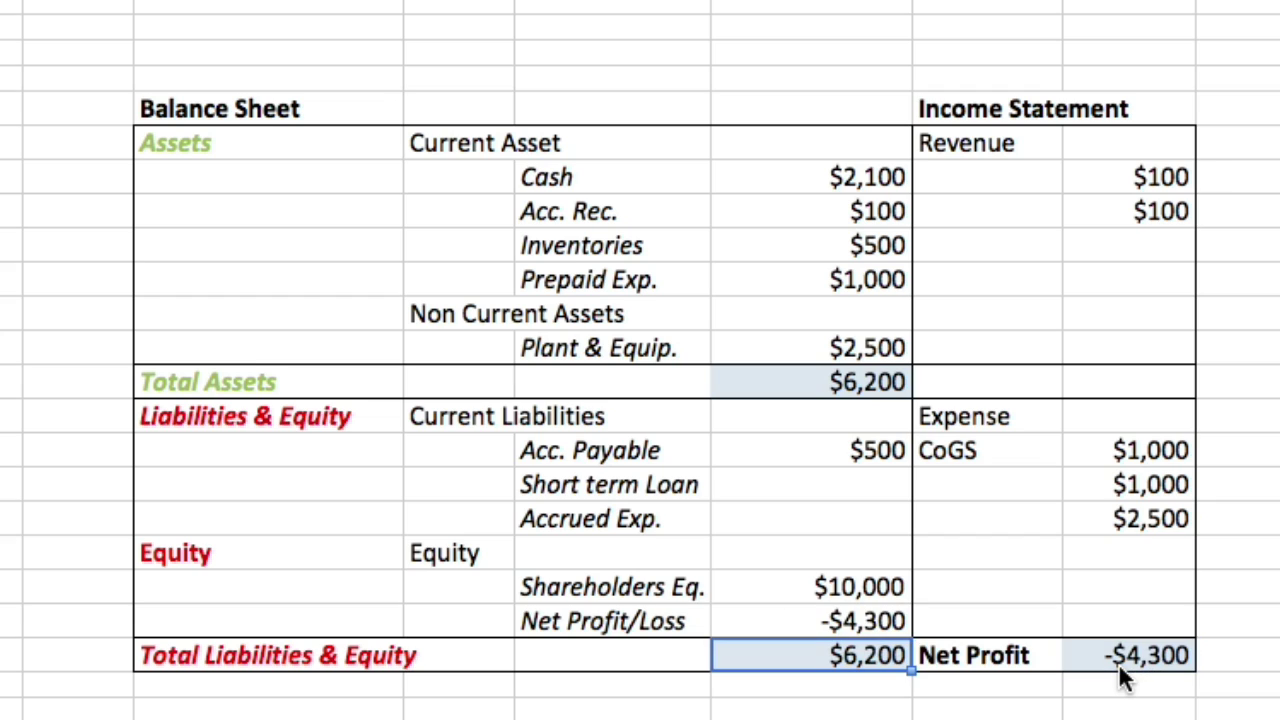